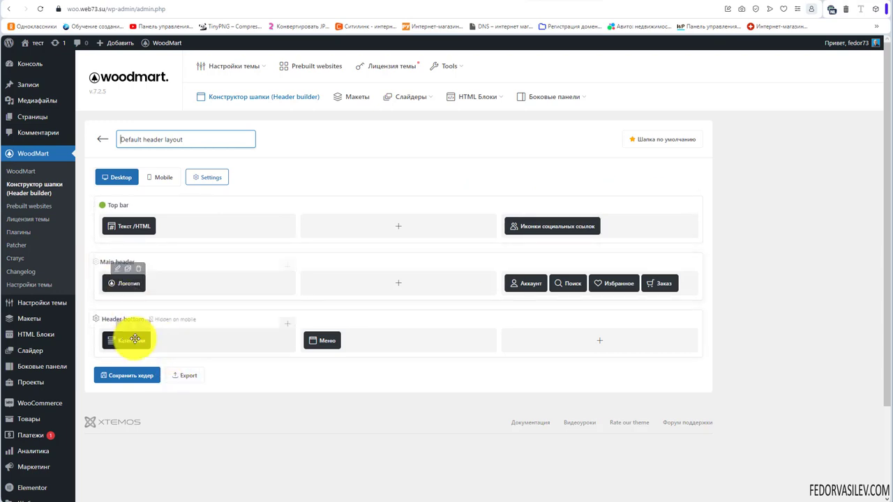
Step: Compare the rows of the Default header layout with the live site's header, including the top bar's text and social icons
drag(132, 297, 127, 284)
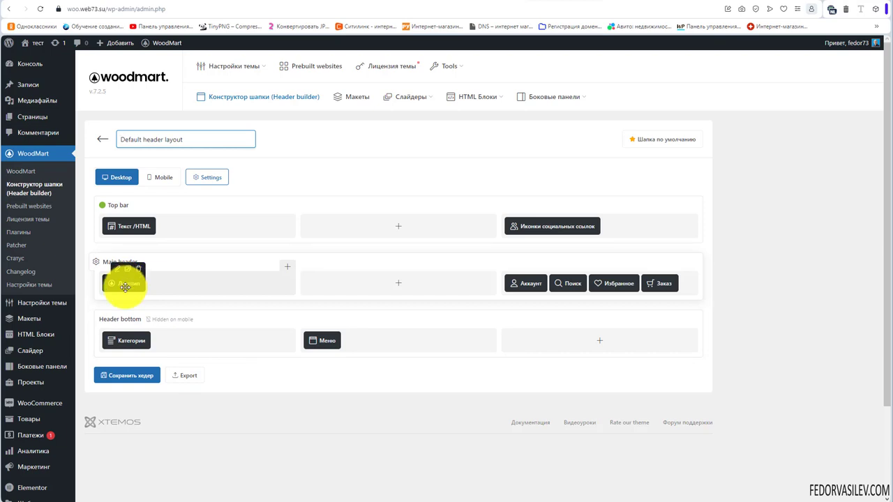
drag(126, 286, 125, 284)
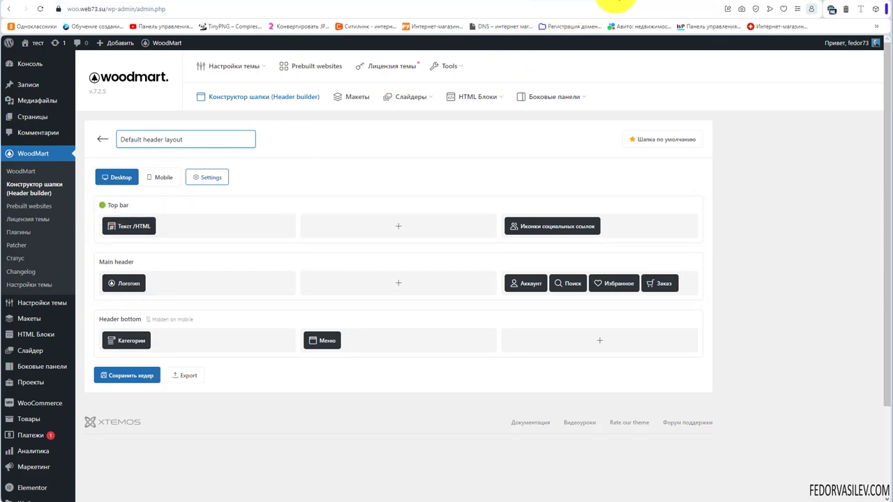
click(611, 2)
click(94, 72)
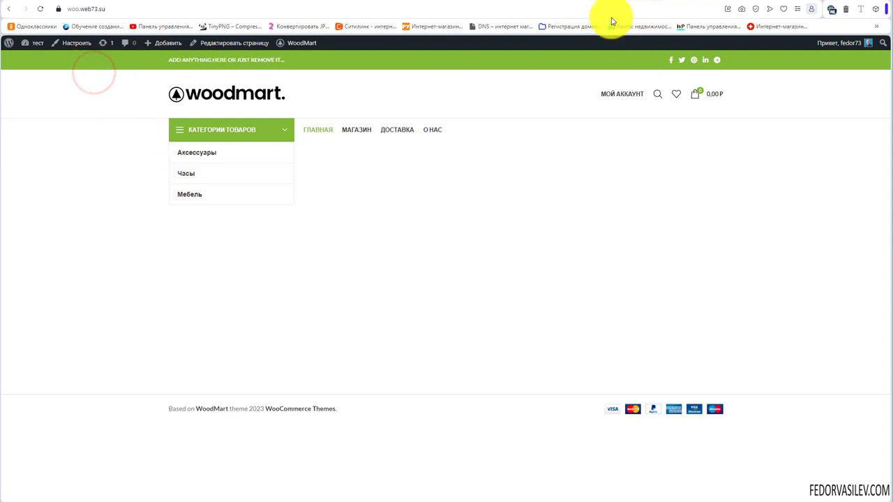
click(537, 1)
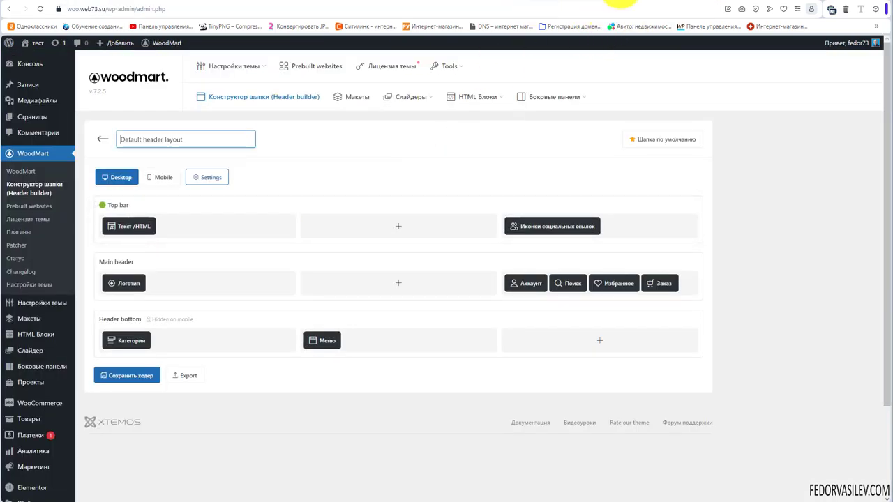
click(617, 2)
click(543, 2)
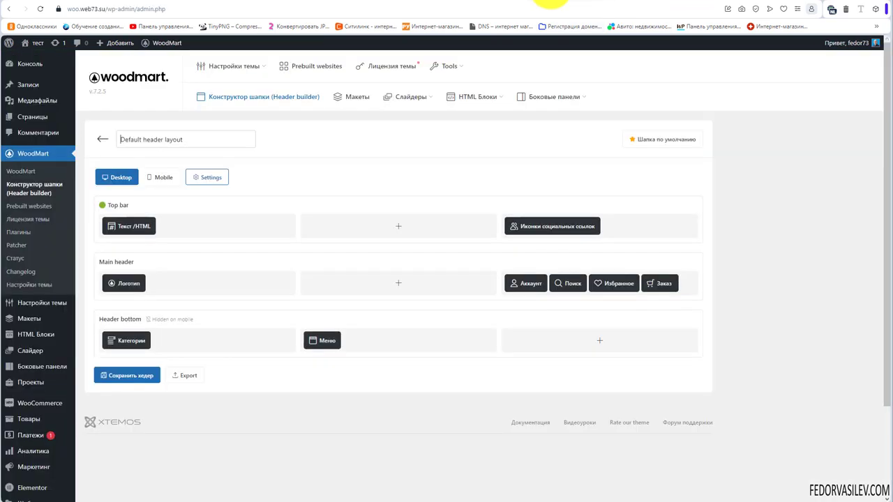
click(94, 209)
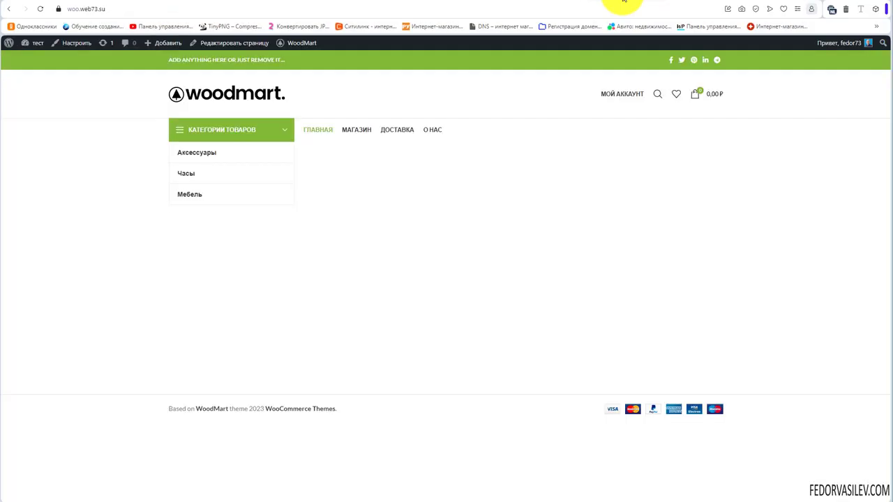
drag(171, 61, 279, 60)
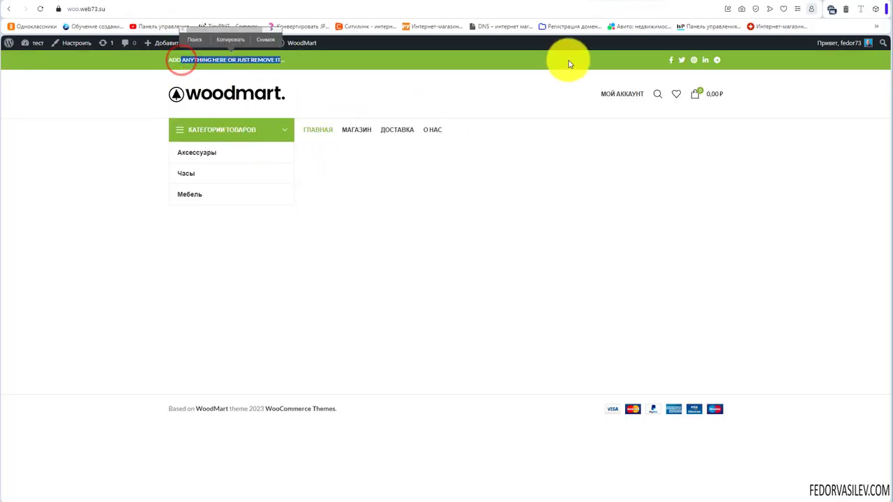
click(657, 59)
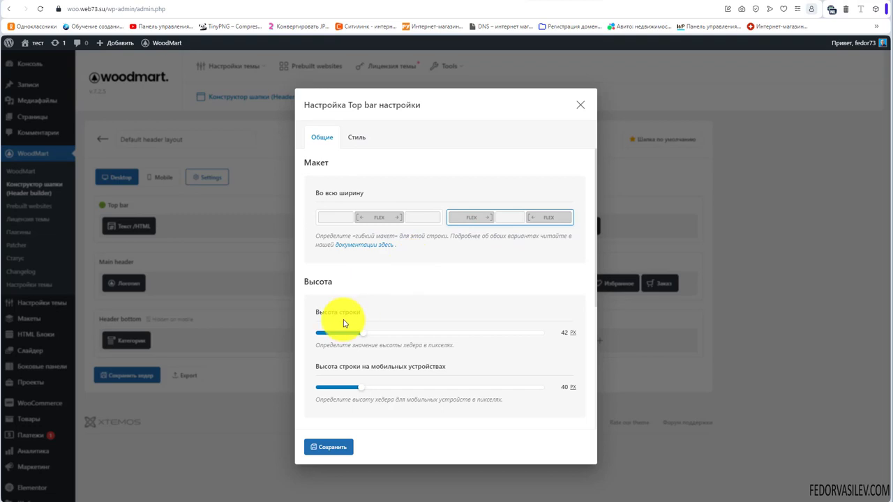
Step: Give the Top bar the layout with the flexible middle column and a row height of 174 px, then save and view the header
click(423, 218)
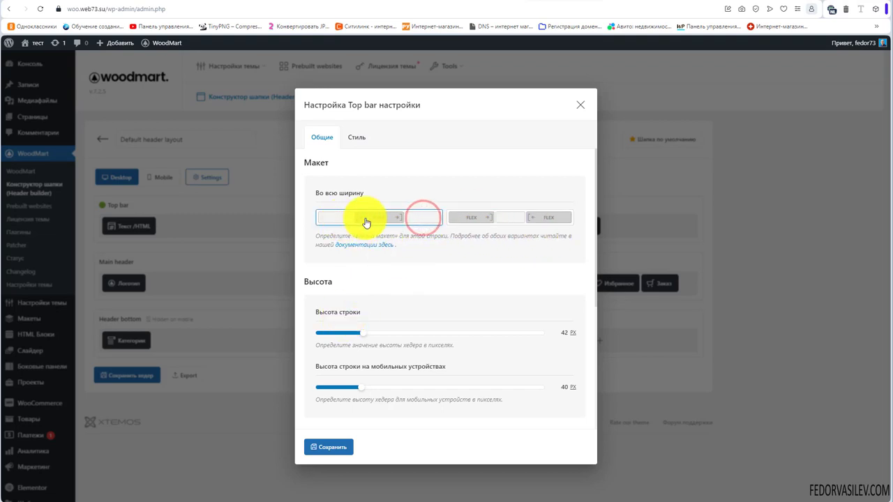
click(579, 104)
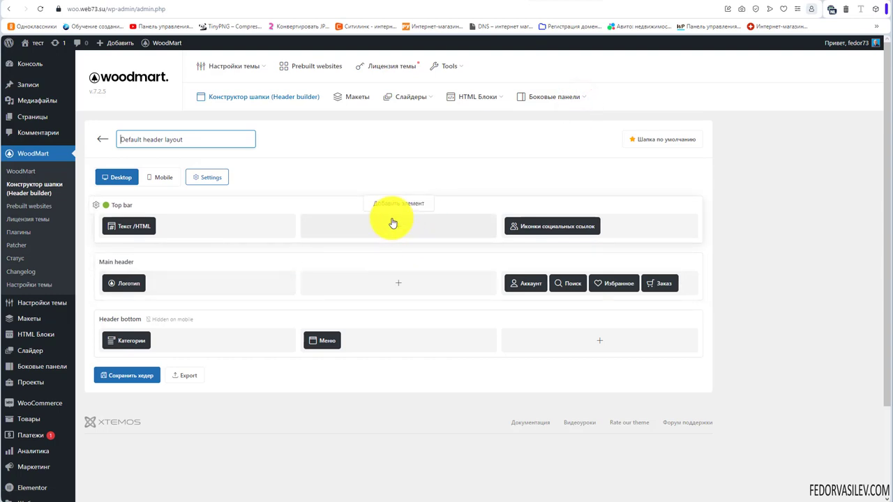
click(96, 205)
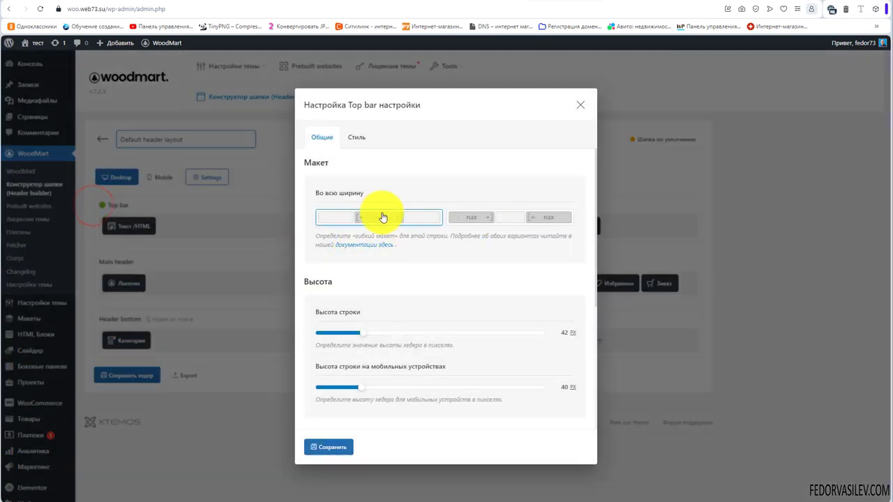
scroll(494, 263, down, 2)
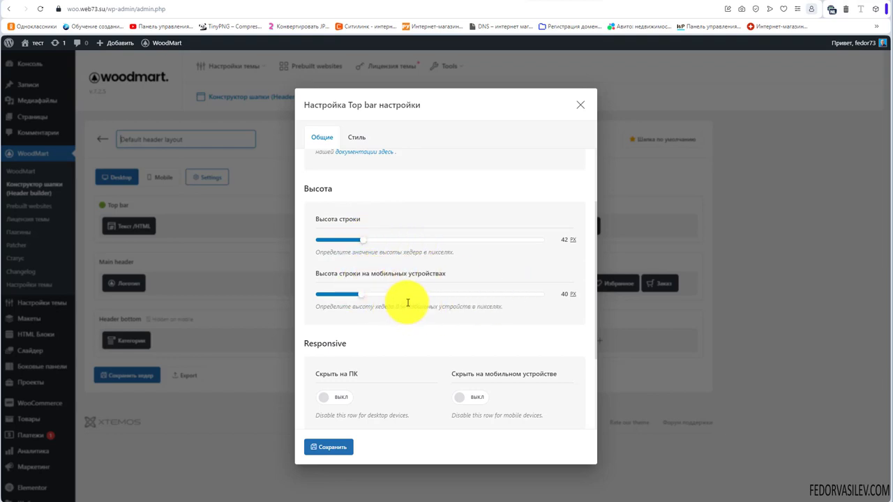
drag(406, 241, 510, 247)
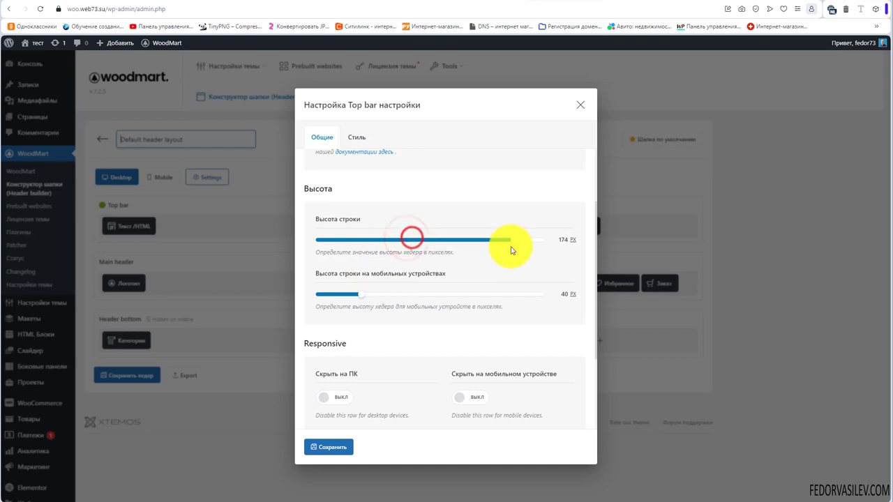
click(329, 447)
click(119, 375)
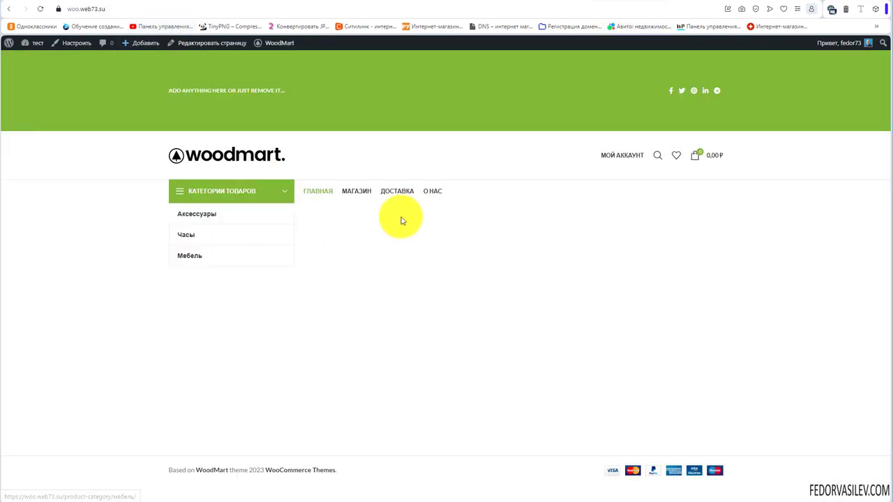
drag(153, 92, 292, 94)
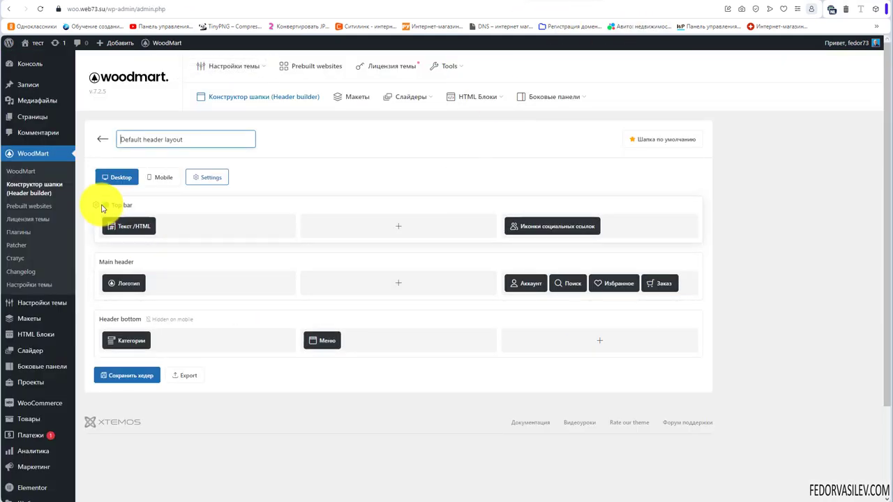
Step: Set the Top bar's row height to 70 px, hide the row on desktop, and save the header
click(99, 205)
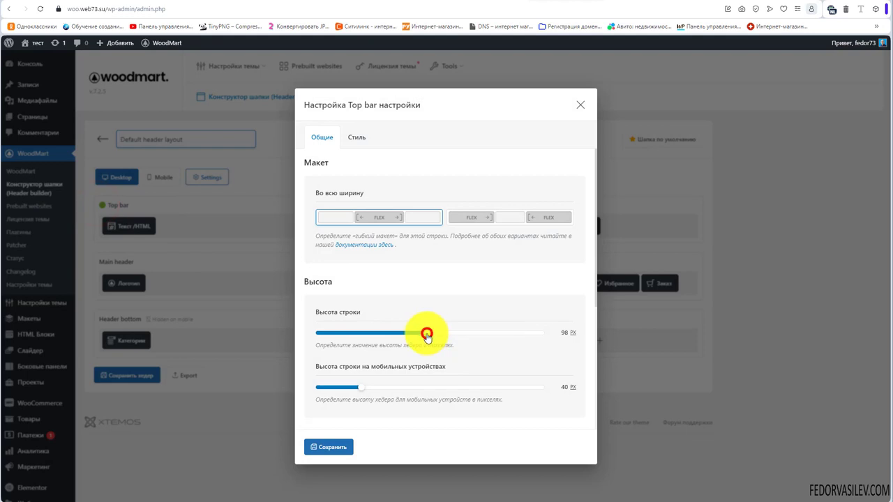
scroll(426, 334, down, 3)
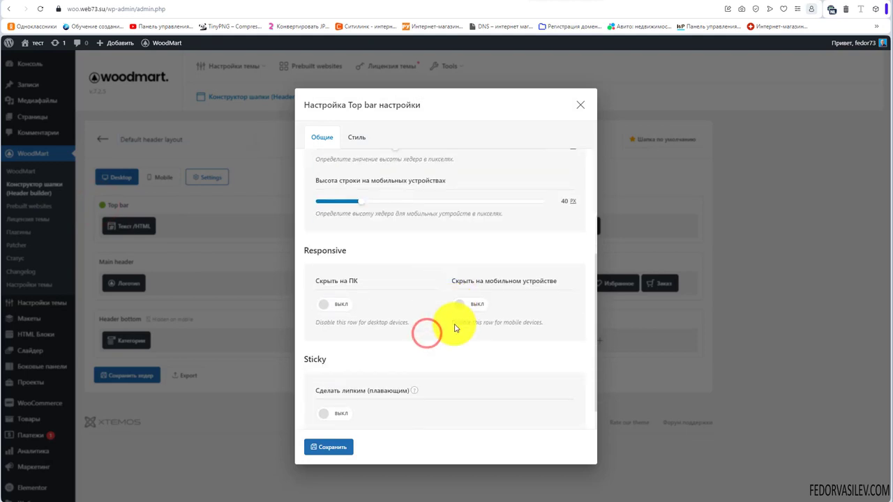
double_click(348, 253)
click(372, 286)
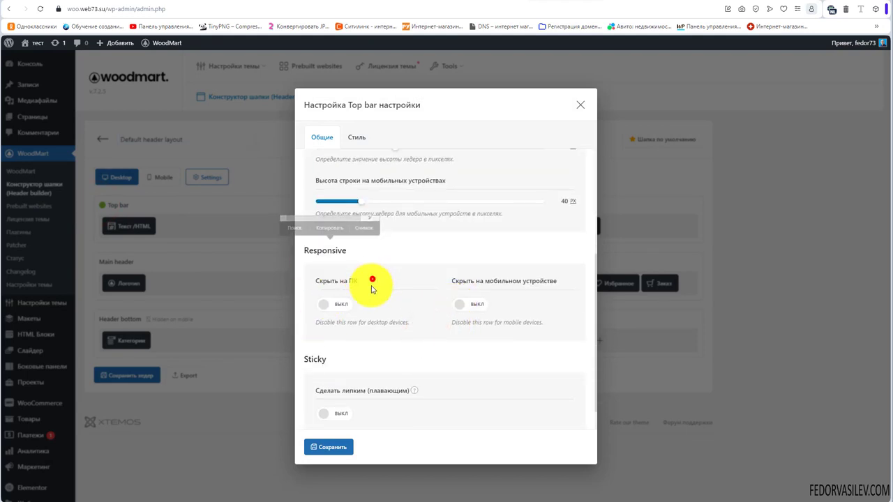
click(342, 305)
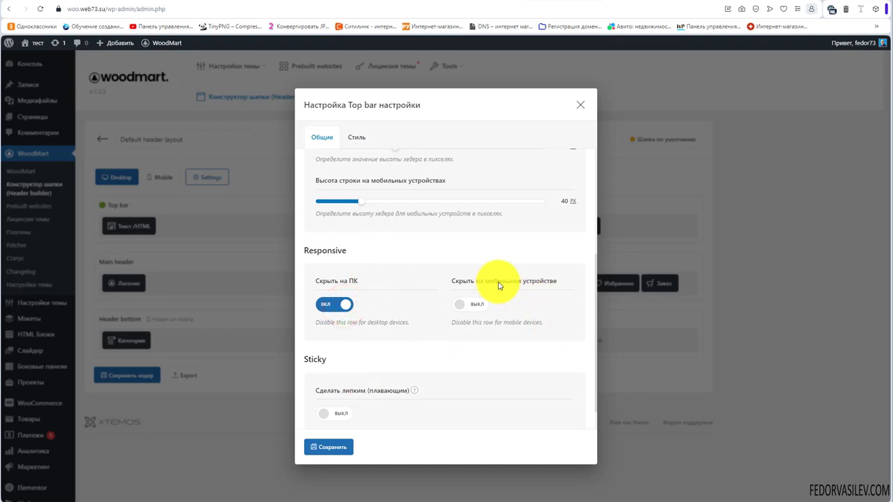
click(333, 307)
scroll(429, 317, down, 1)
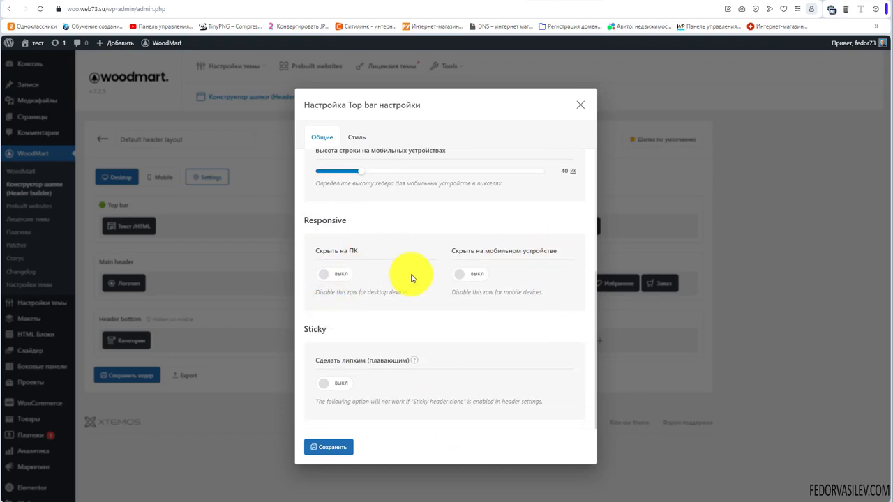
click(340, 274)
click(332, 447)
click(152, 378)
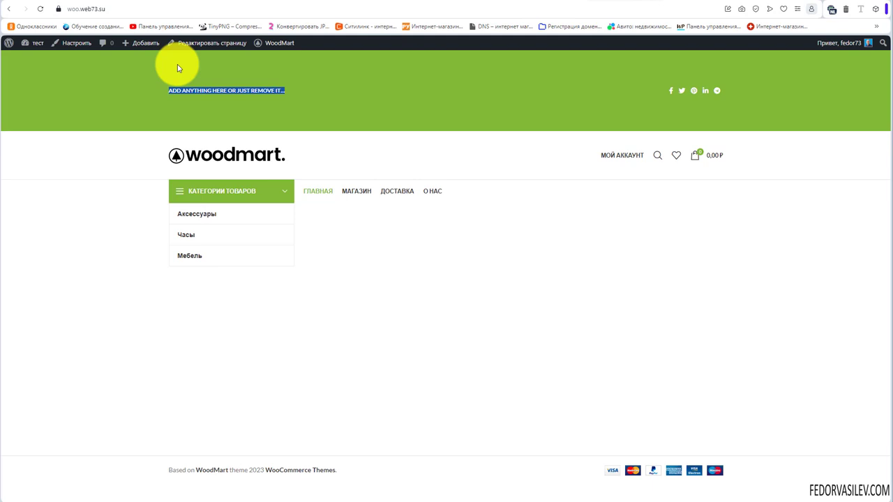
Step: Reload the live site and inspect it in both desktop and iPhone SE views to check where the top bar shows
click(40, 9)
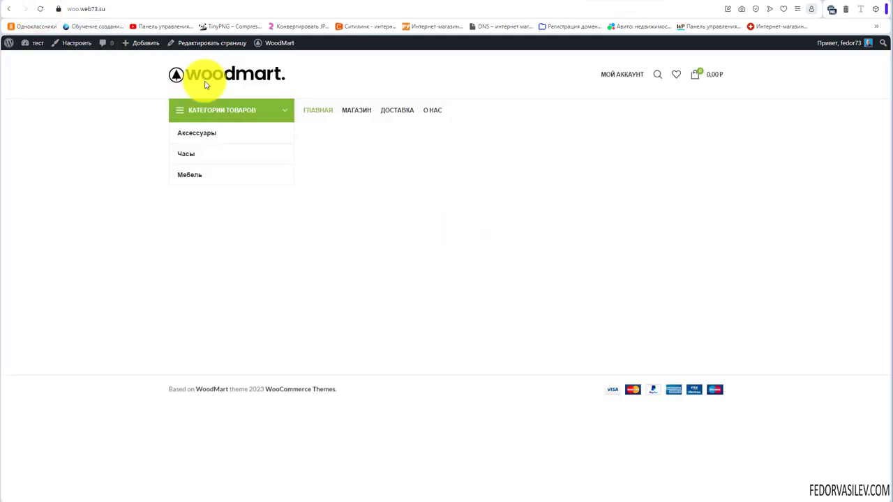
right_click(481, 197)
click(507, 375)
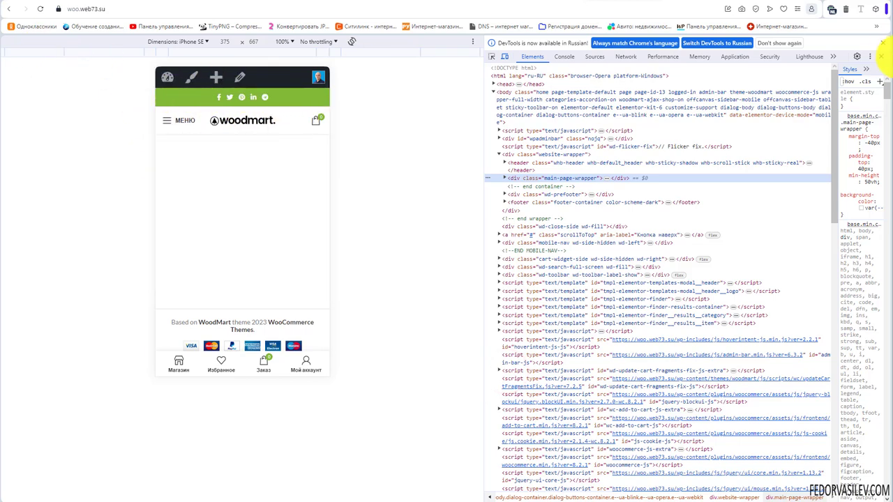
click(883, 43)
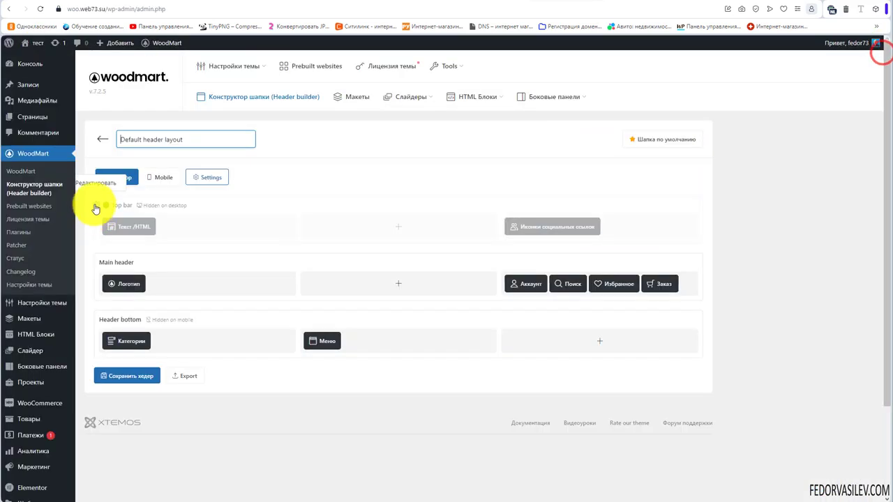
Step: Turn off hiding the Top bar on desktop, make the row sticky, and save the header
click(97, 204)
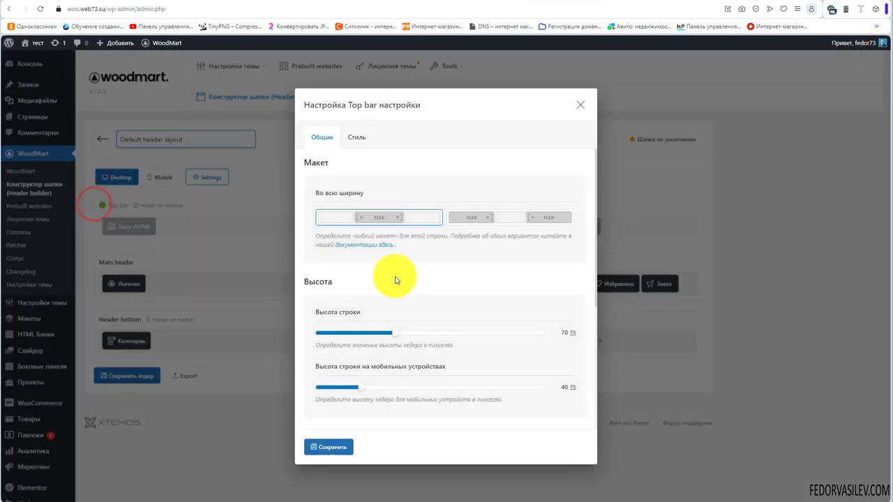
scroll(395, 279, down, 5)
click(336, 279)
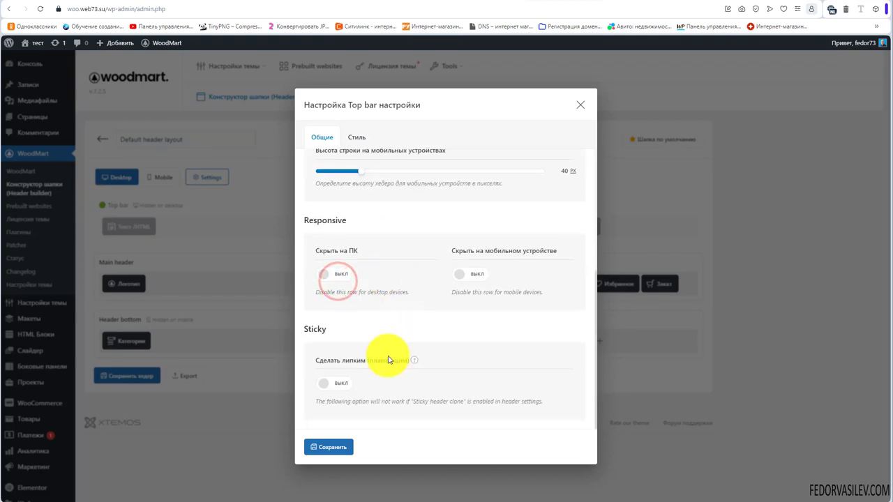
drag(328, 330, 311, 330)
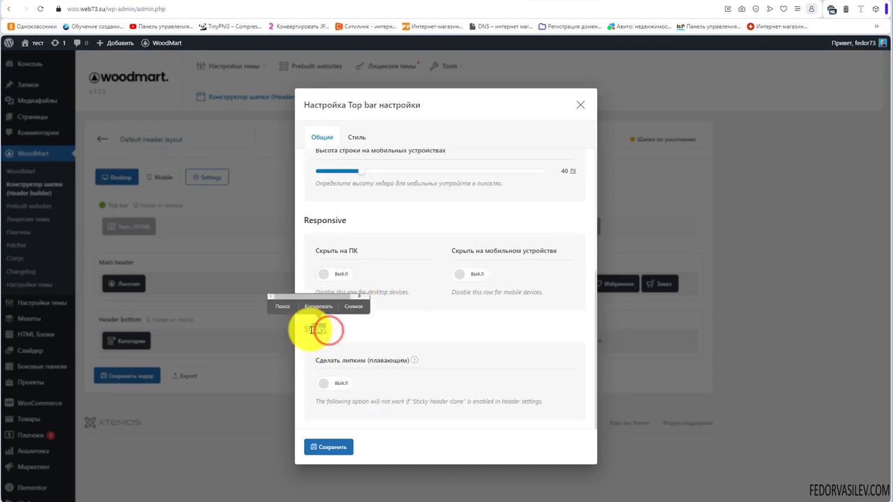
mouse_move(415, 362)
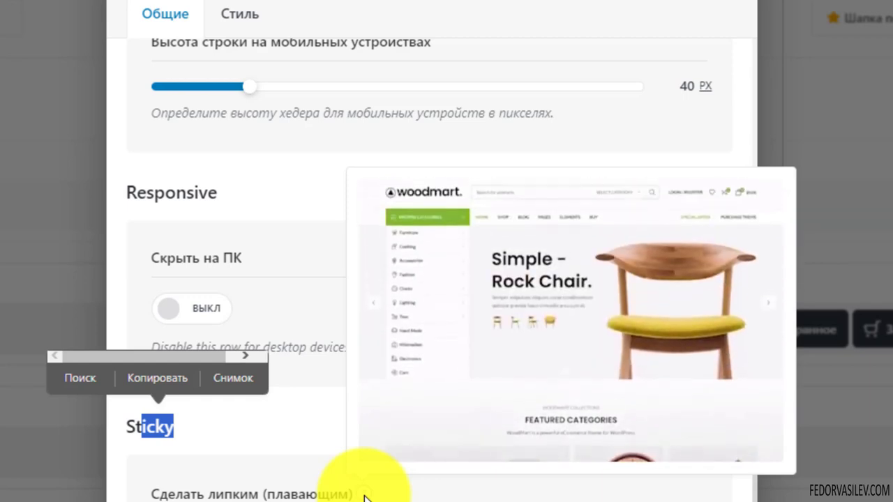
click(204, 498)
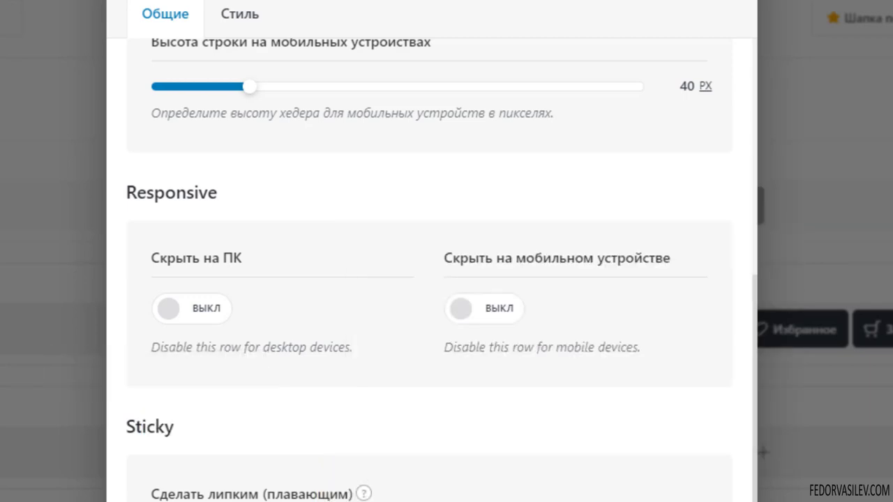
scroll(310, 498, down, 2)
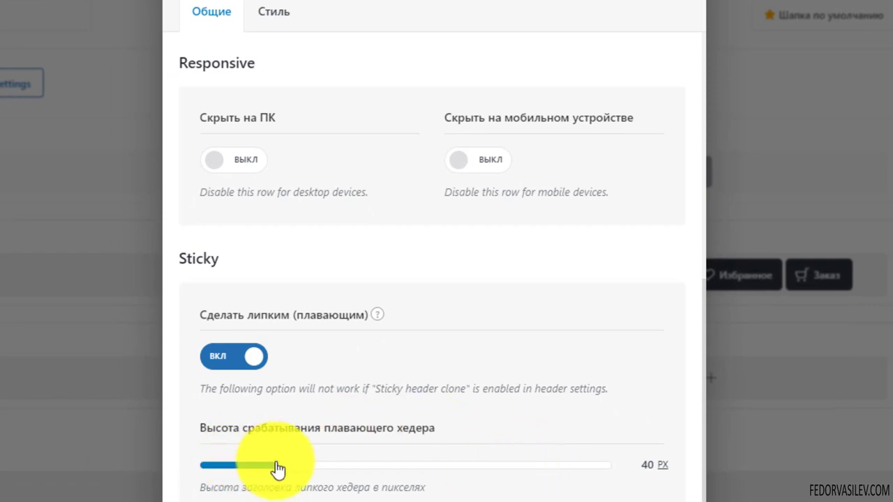
click(486, 496)
click(112, 377)
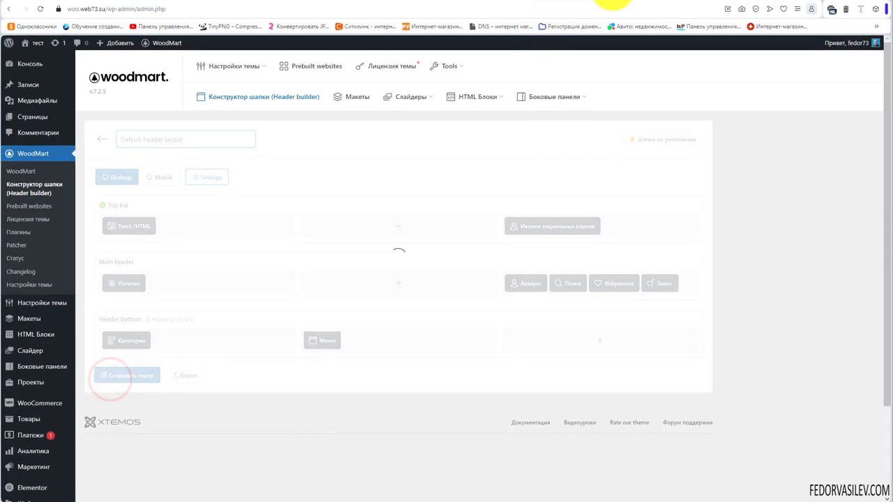
Step: Reload the live site and examine how the top bar behaves while scrolling the Магазин page
click(614, 3)
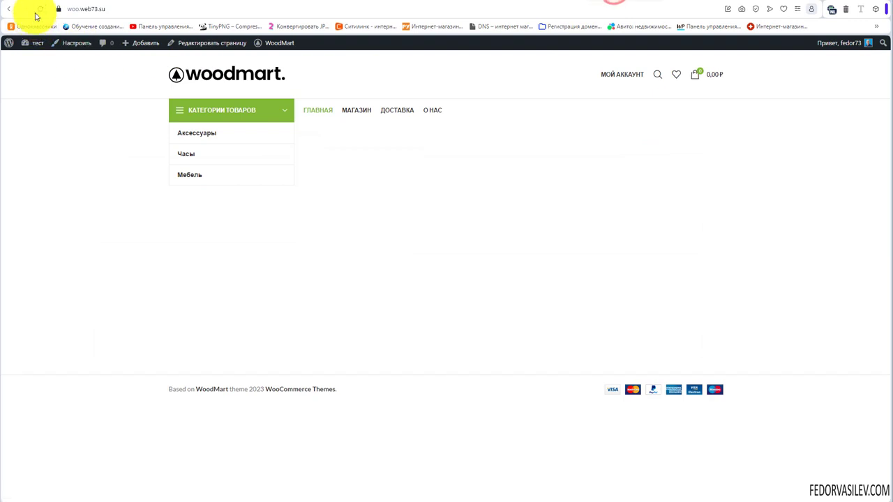
click(40, 8)
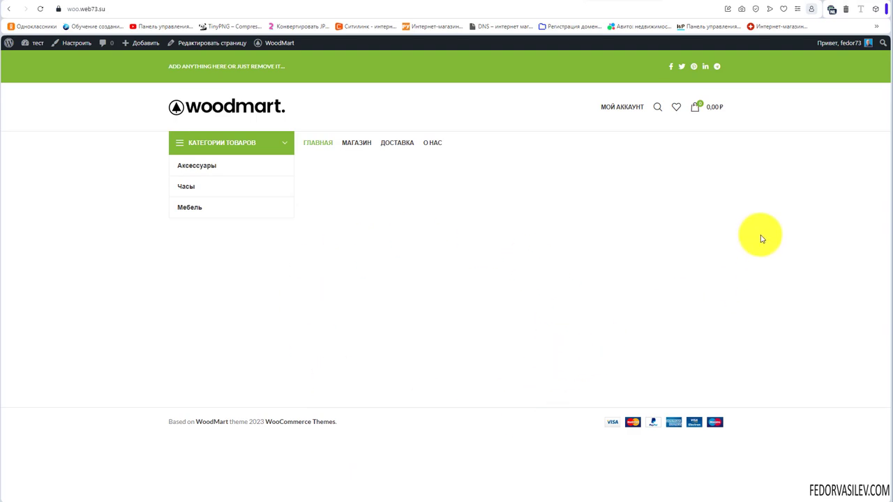
click(355, 146)
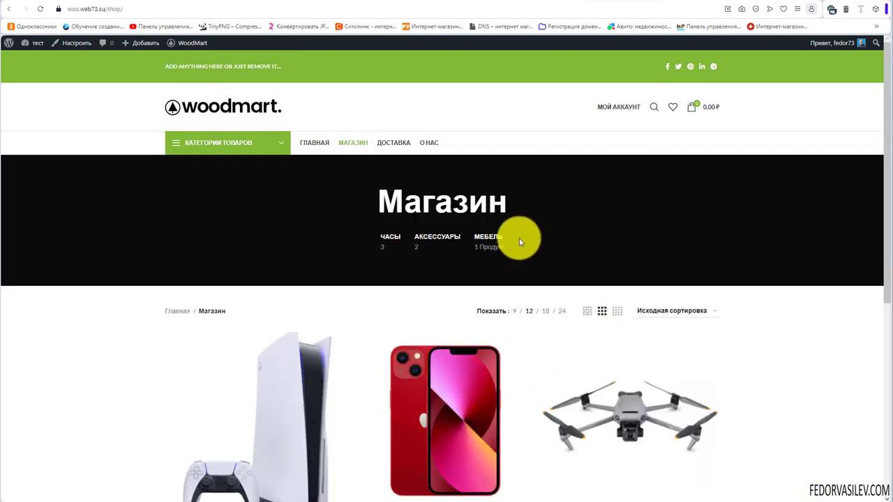
scroll(518, 239, down, 5)
scroll(519, 241, up, 5)
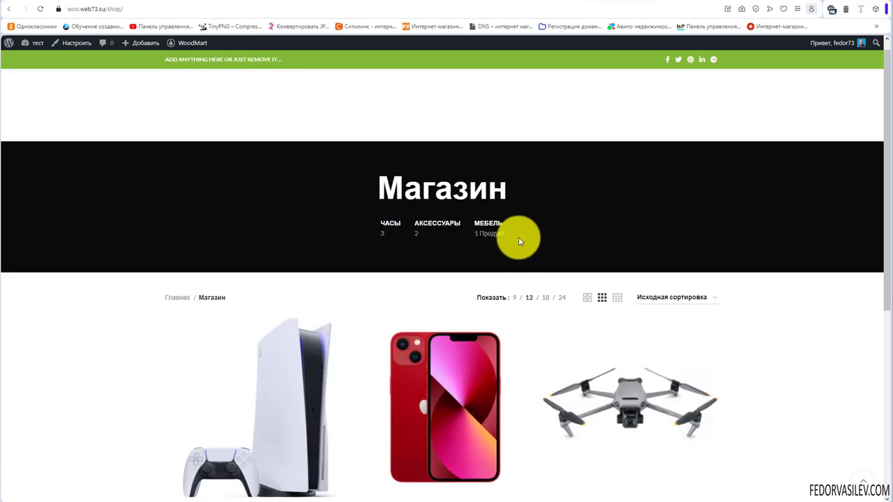
Step: Examine how the sticky top bar behaves when moving through the whole Магазин page, from the page header to the product list's end
scroll(518, 241, down, 2)
scroll(518, 242, up, 2)
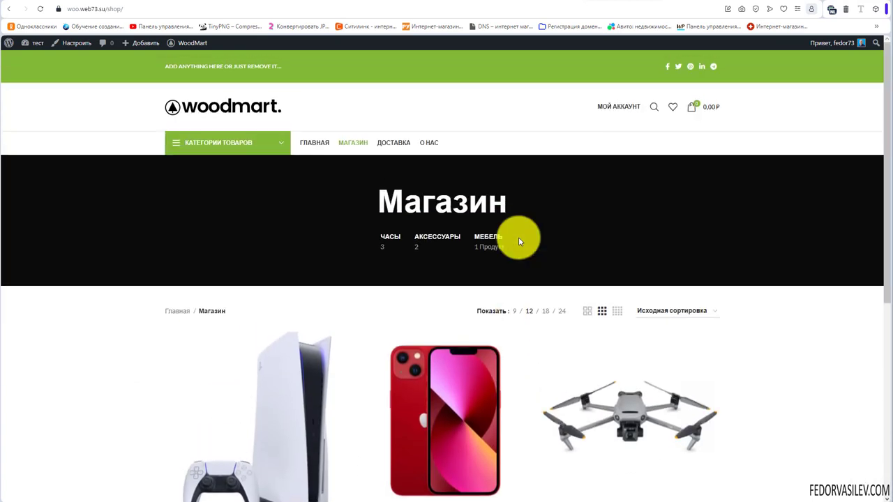
scroll(488, 185, down, 2)
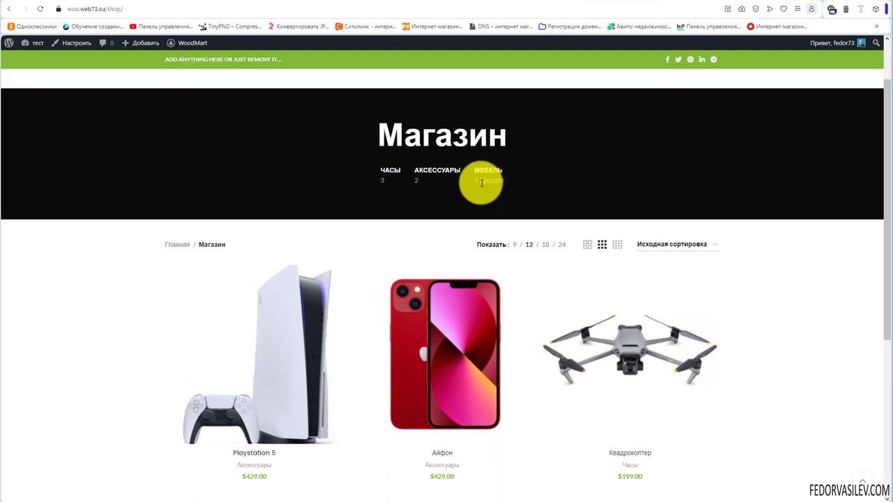
scroll(478, 175, up, 2)
scroll(509, 160, down, 2)
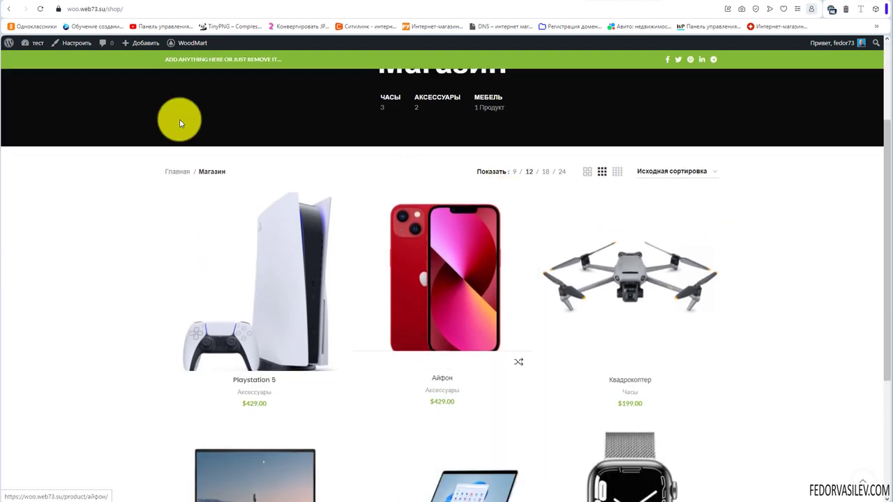
scroll(634, 205, down, 2)
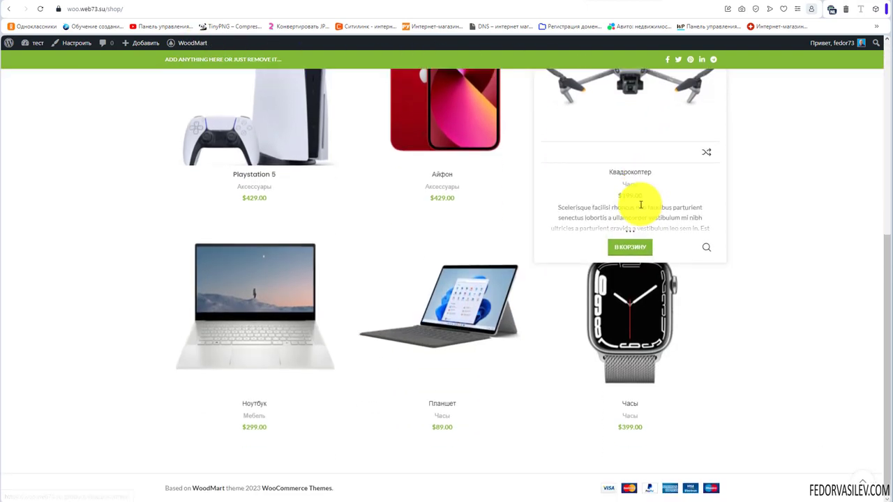
scroll(638, 202, up, 3)
scroll(639, 202, down, 3)
scroll(637, 201, up, 5)
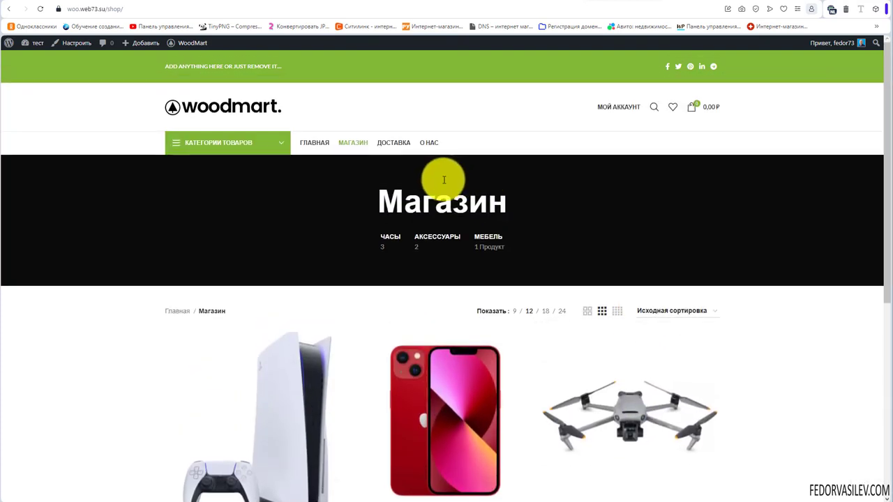
scroll(524, 167, down, 2)
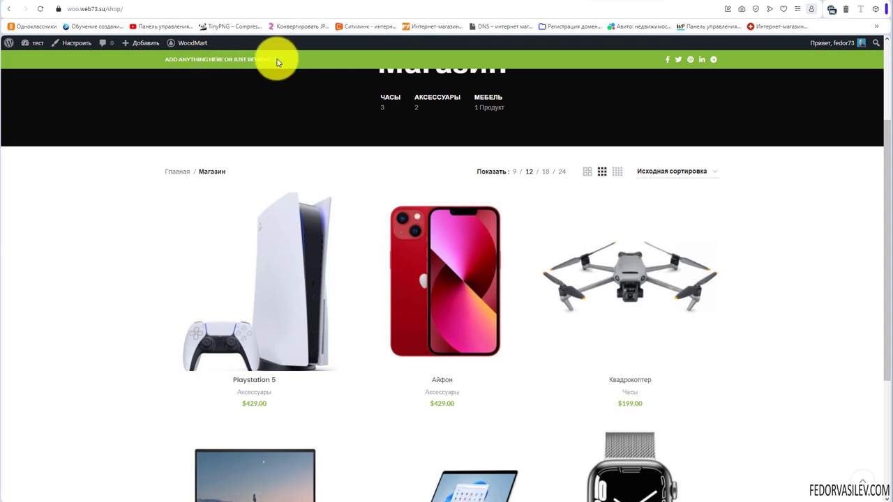
scroll(464, 129, down, 2)
scroll(535, 142, up, 1)
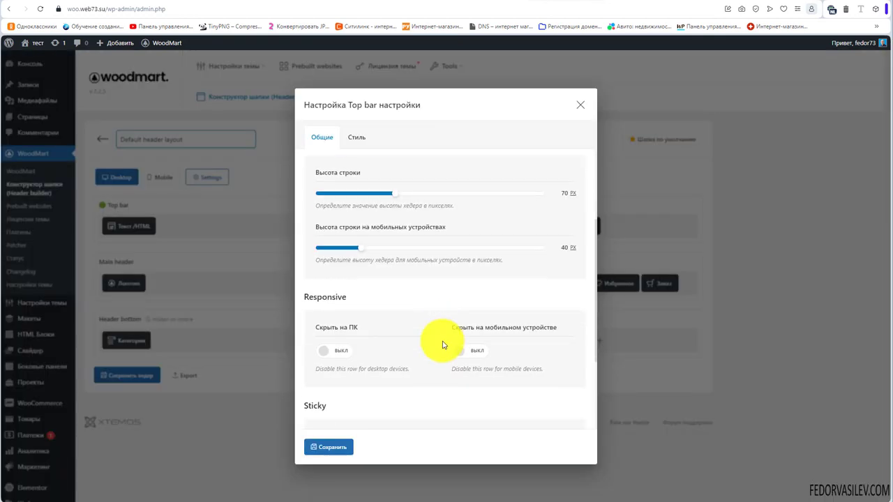
Step: Turn off the Top bar's sticky option and set its text colour scheme to Тёмный
scroll(432, 343, down, 2)
click(321, 328)
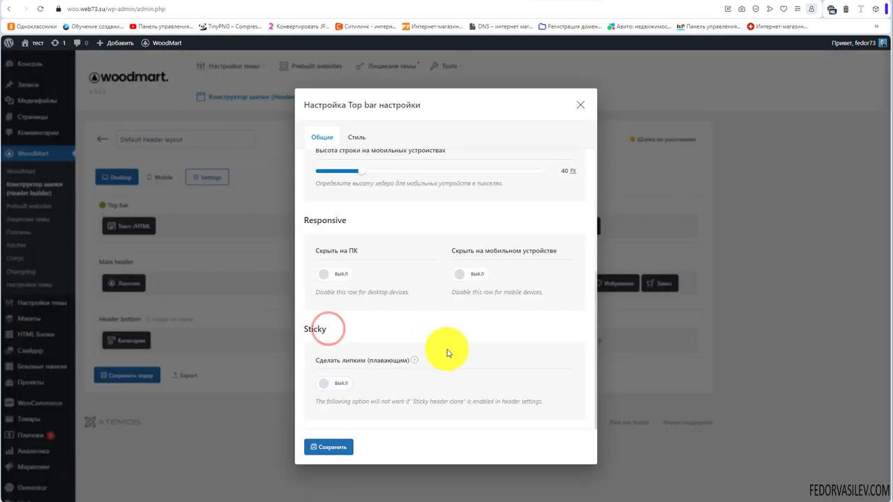
scroll(446, 335, up, 4)
click(357, 138)
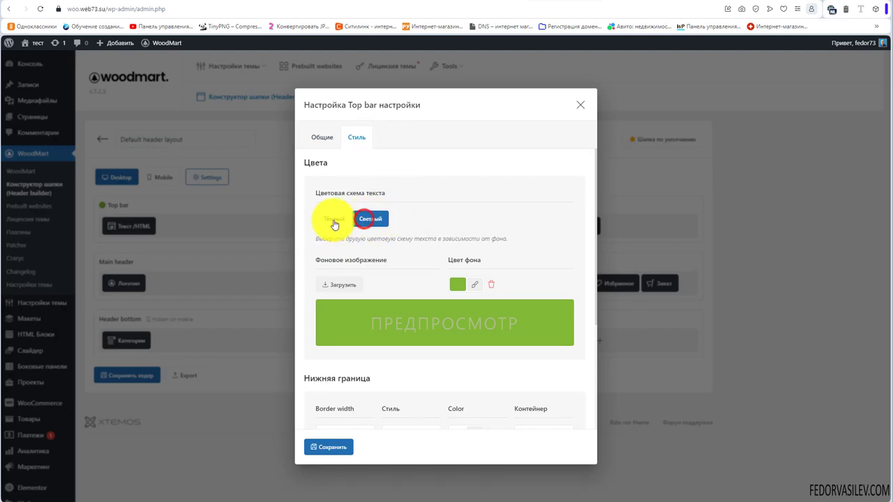
click(333, 220)
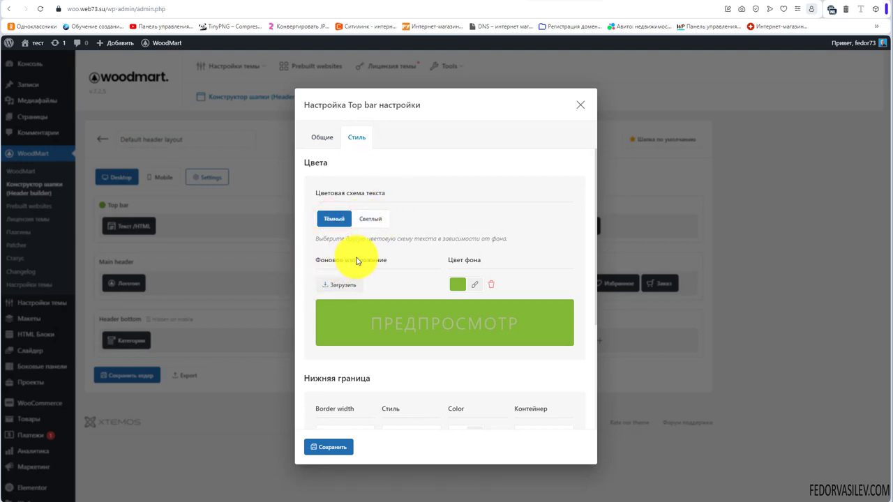
Step: Set the Top bar's background colour to blue, and view the background image chooser without picking an image
click(457, 290)
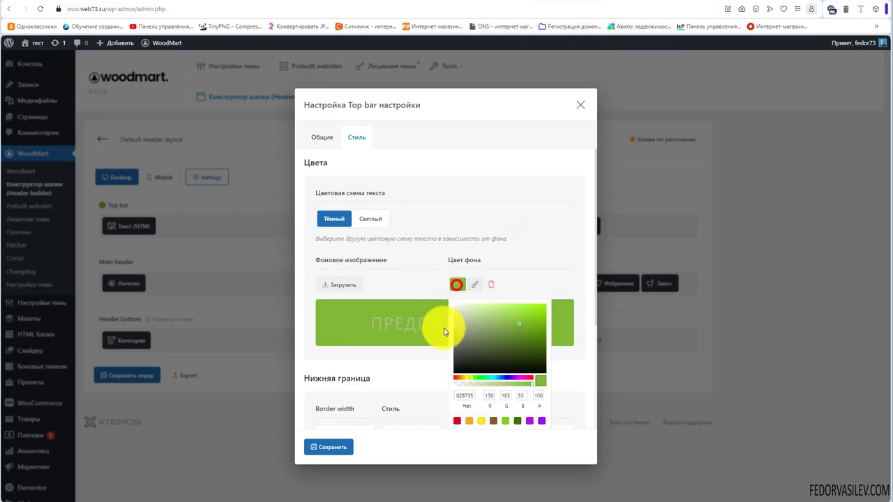
click(529, 422)
click(413, 272)
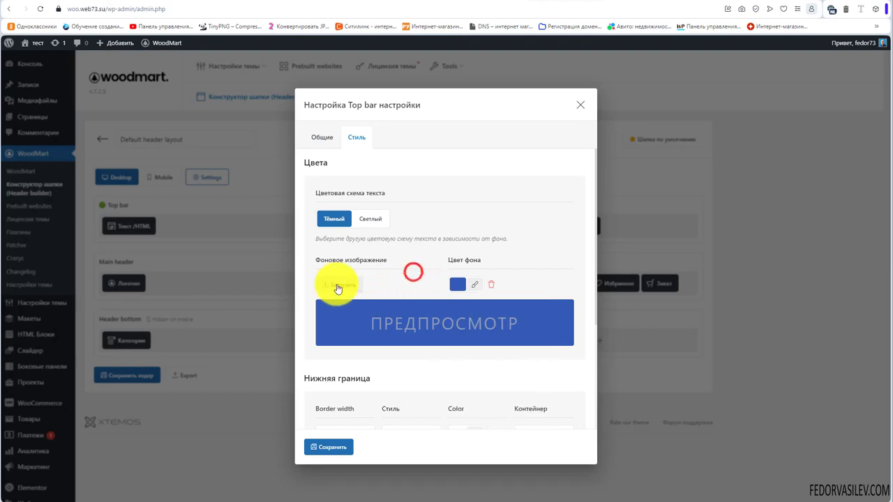
click(338, 286)
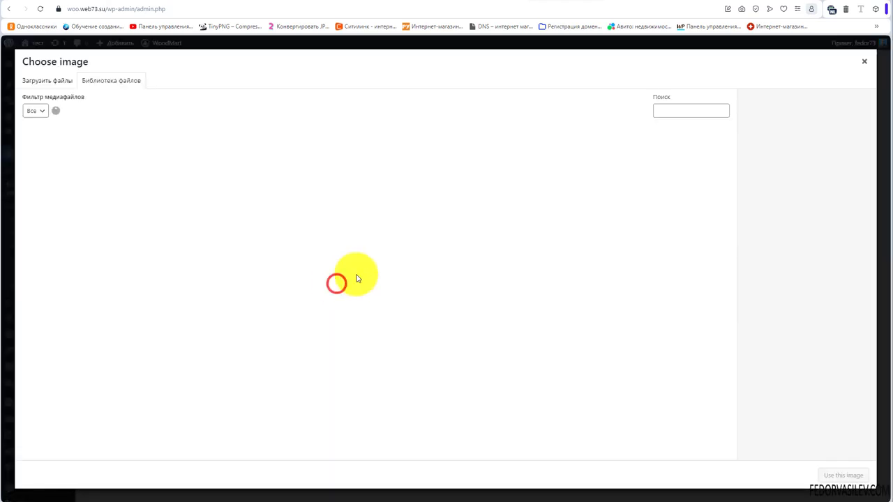
click(866, 64)
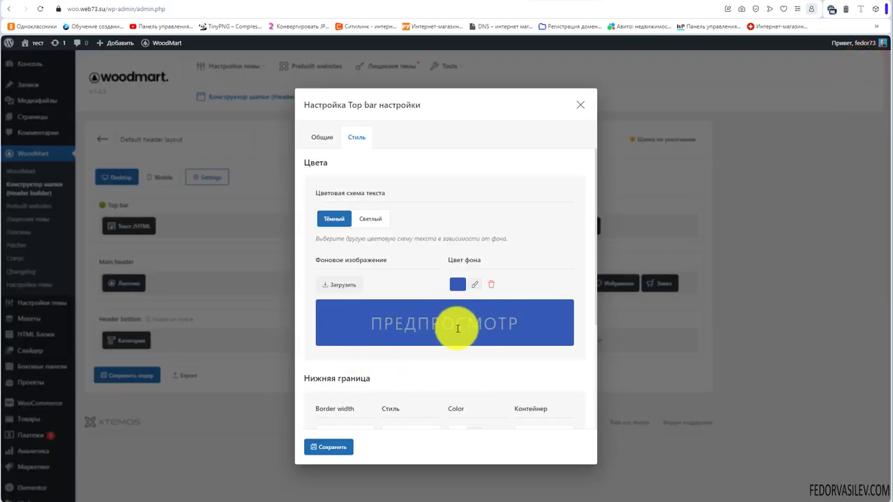
Step: Give the Top bar a solid bottom border with width 4 and the orange colour F5A623
scroll(458, 327, down, 2)
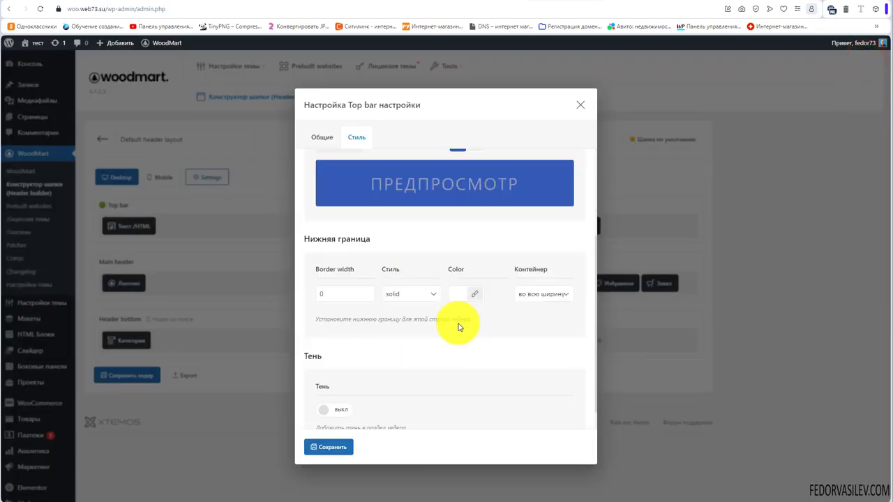
click(319, 295)
text(4)
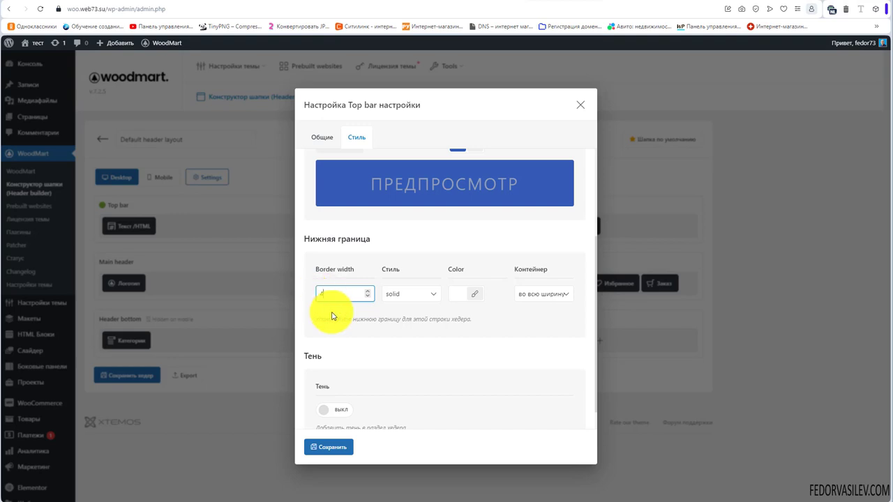
click(416, 295)
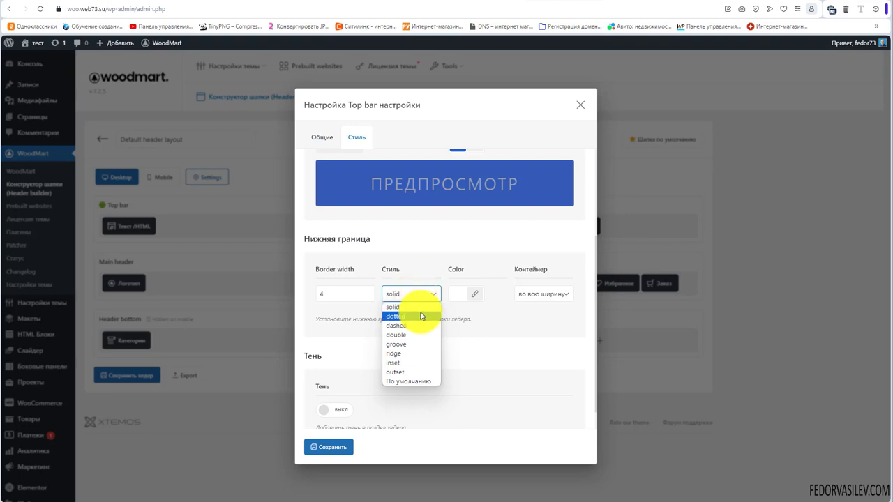
click(618, 426)
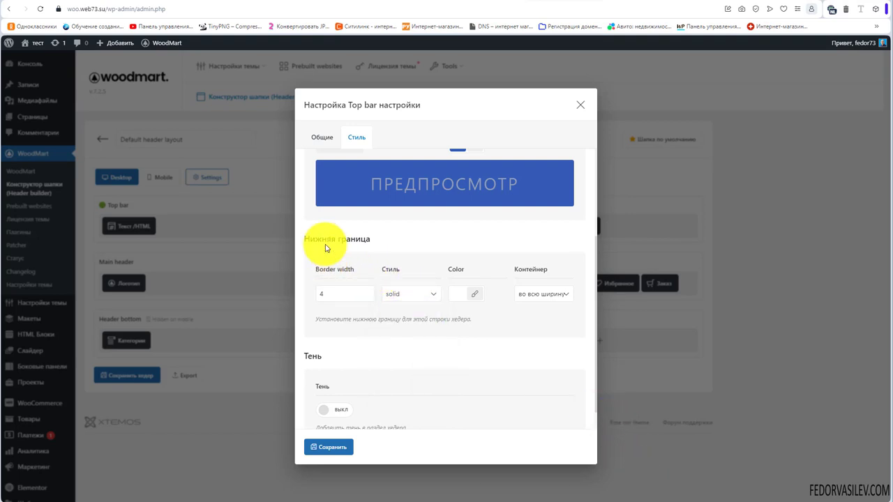
click(472, 297)
scroll(460, 391, down, 1)
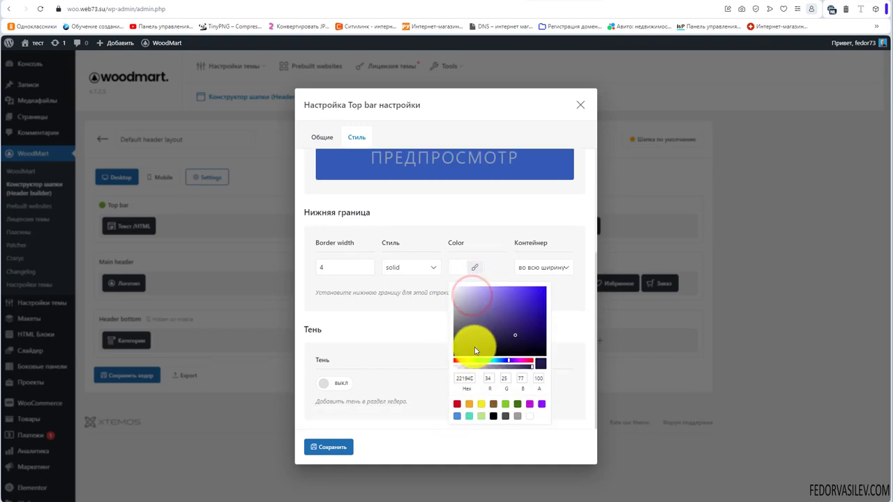
click(470, 404)
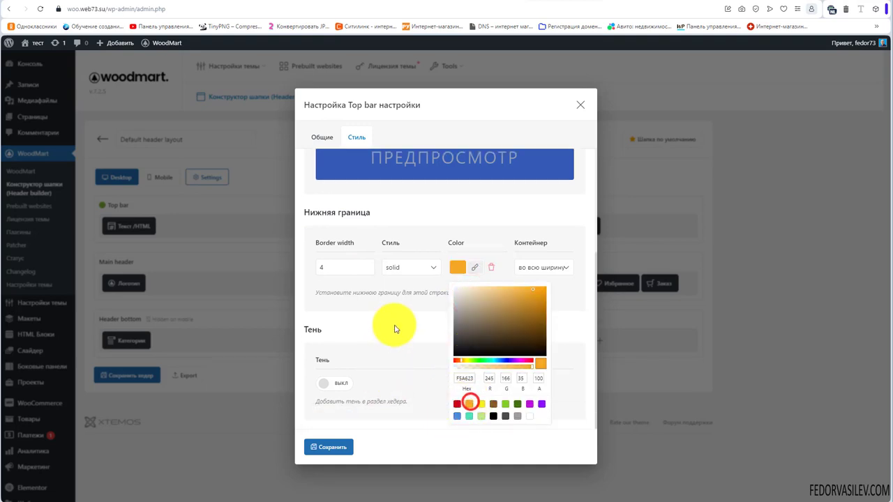
click(423, 306)
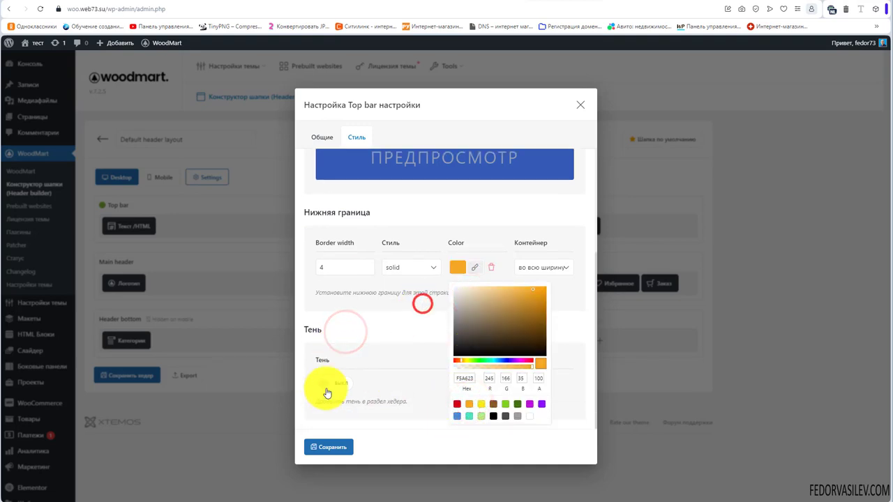
Step: Turn on the Top bar's shadow and save both the row settings and the header
click(326, 384)
click(326, 446)
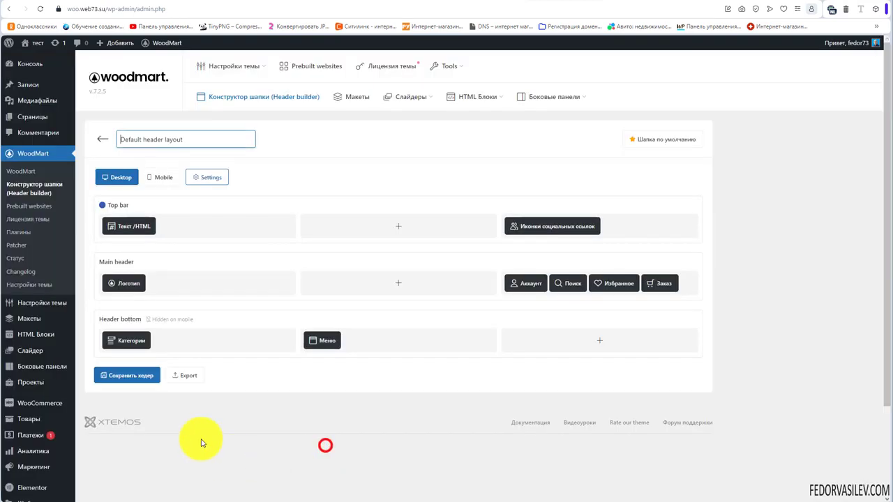
click(122, 375)
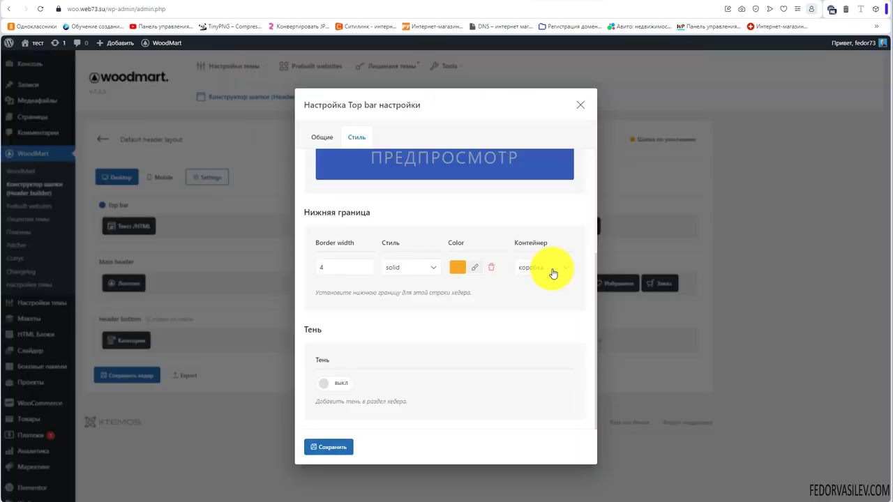
Step: Review the container choices for the Top bar's bottom border and the row's general height, visibility and sticky settings
click(552, 272)
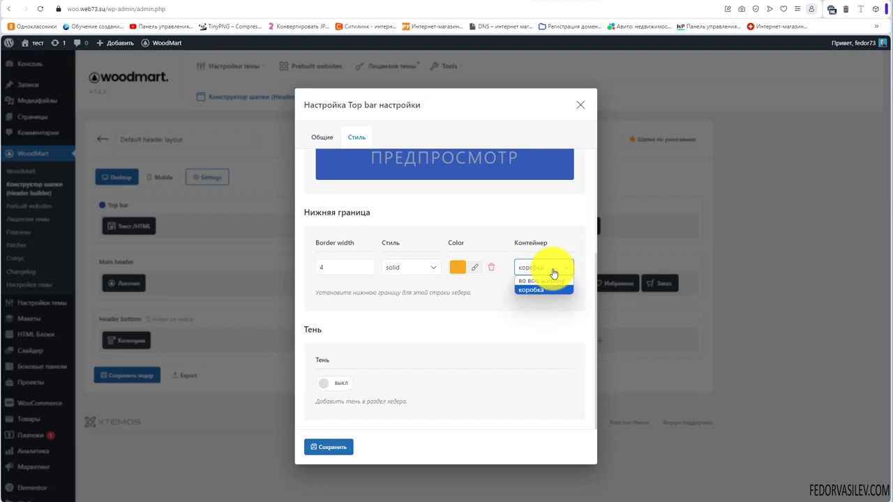
click(553, 272)
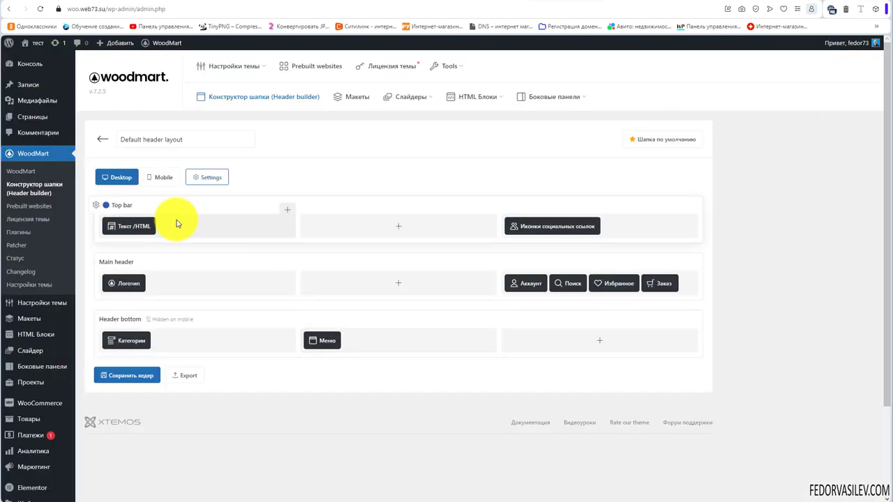
mouse_move(142, 223)
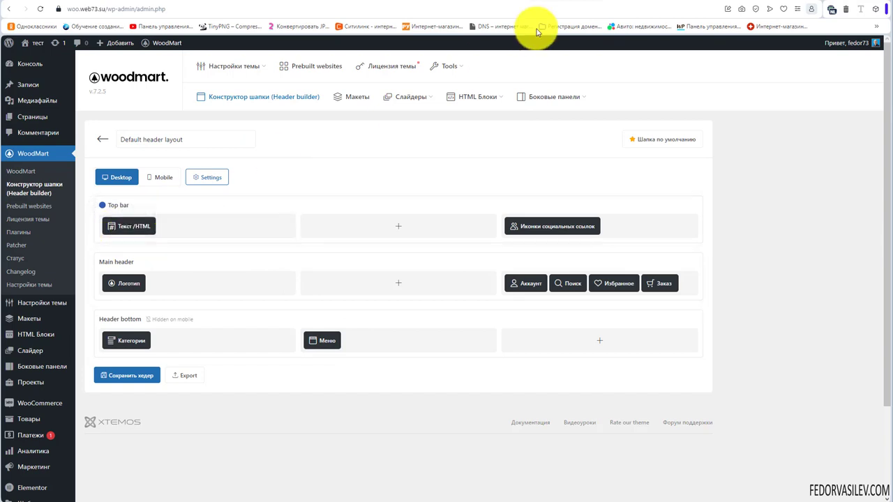
mouse_move(593, 221)
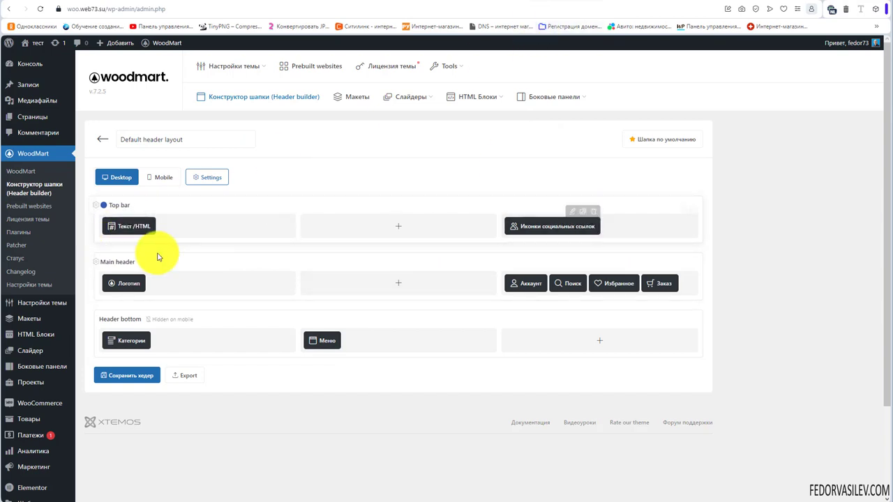
click(96, 205)
scroll(447, 265, down, 3)
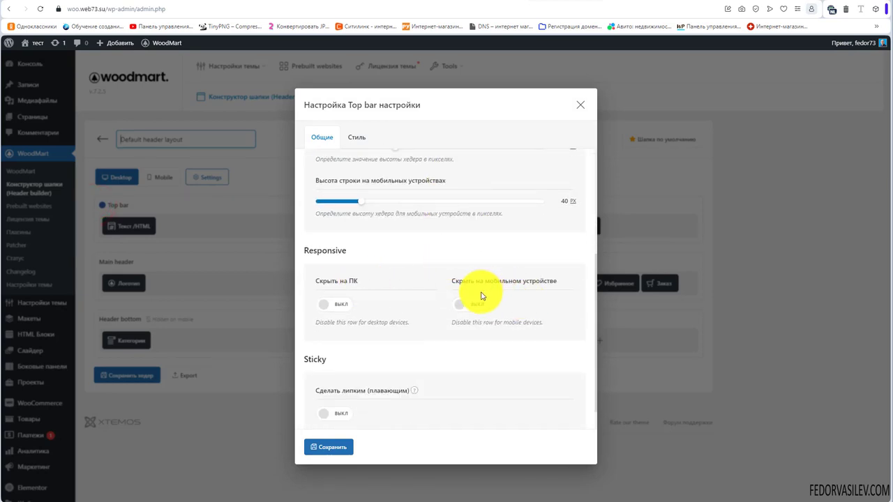
click(578, 105)
Step: Compare the Top bar, Main header and Header bottom rows in the header builder with the live Магазин page
key(ctrl+Tab)
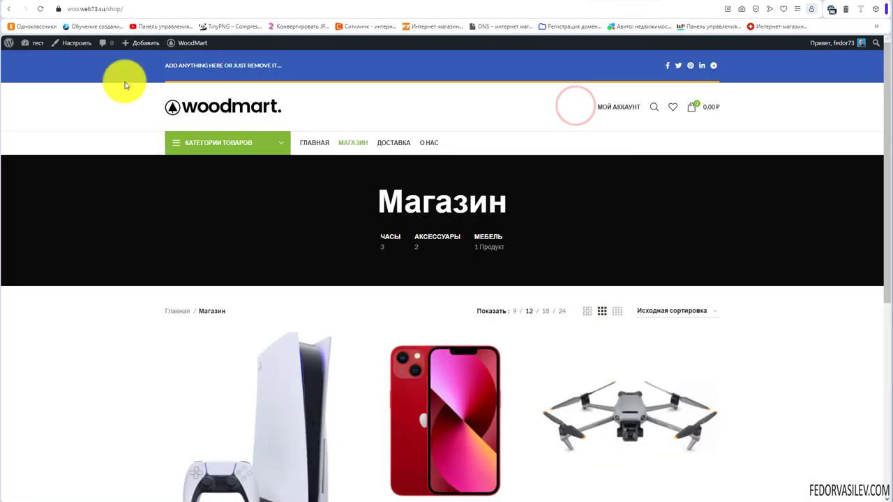
key(ctrl+Tab)
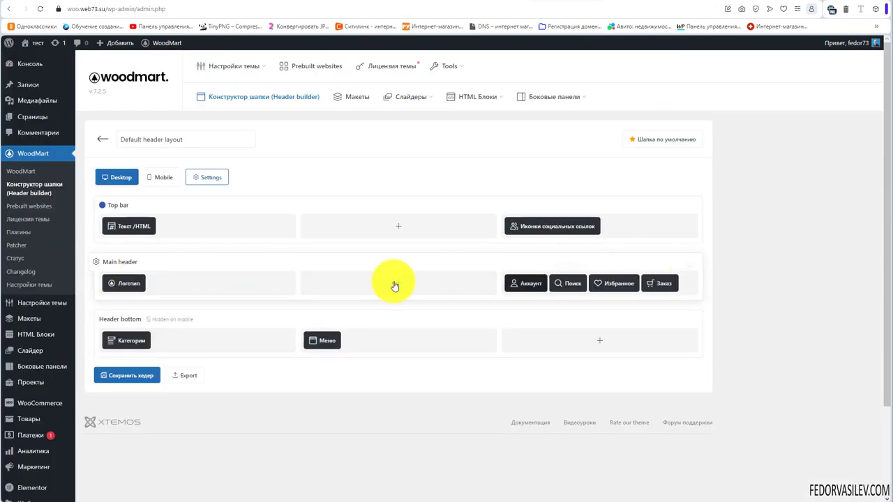
drag(121, 283, 126, 283)
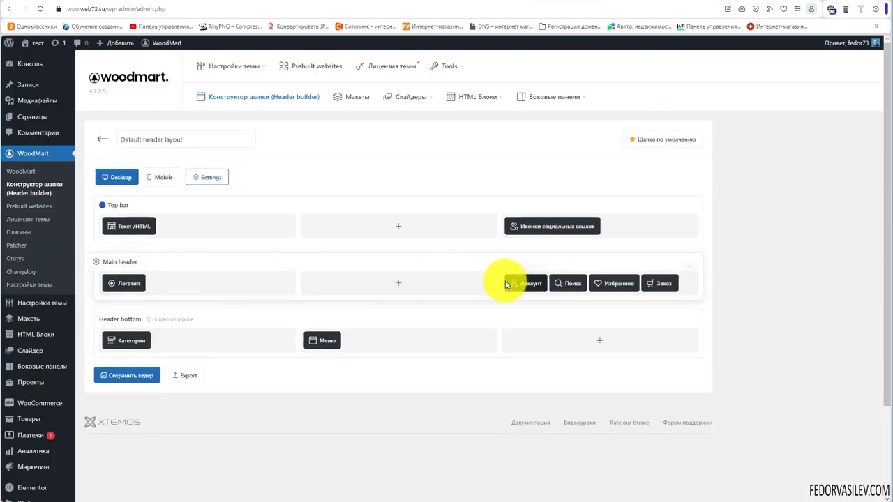
key(ctrl+Tab)
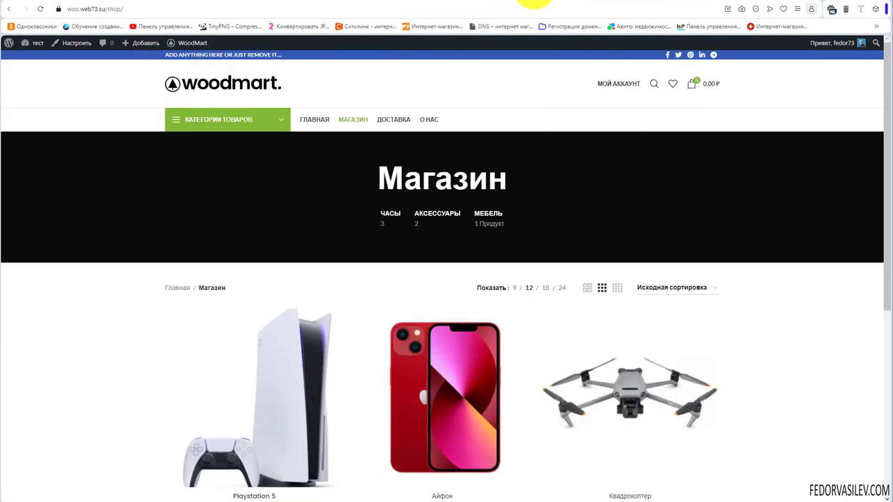
click(534, 2)
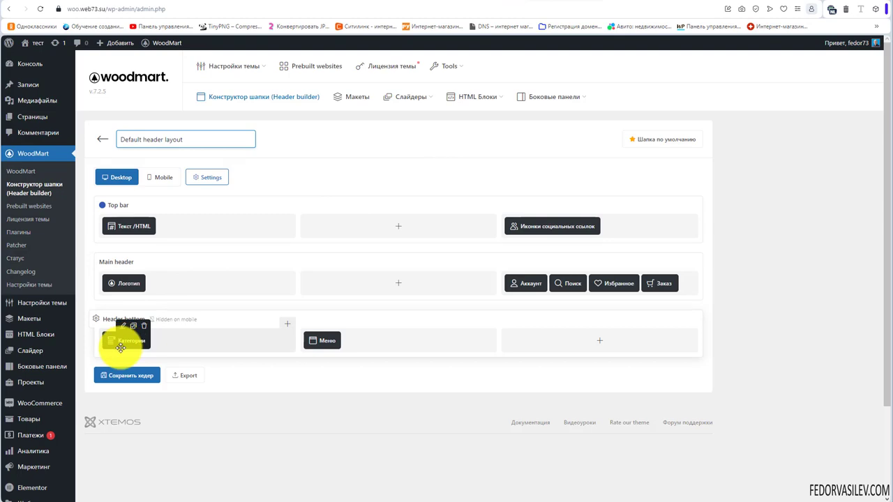
drag(127, 340, 128, 339)
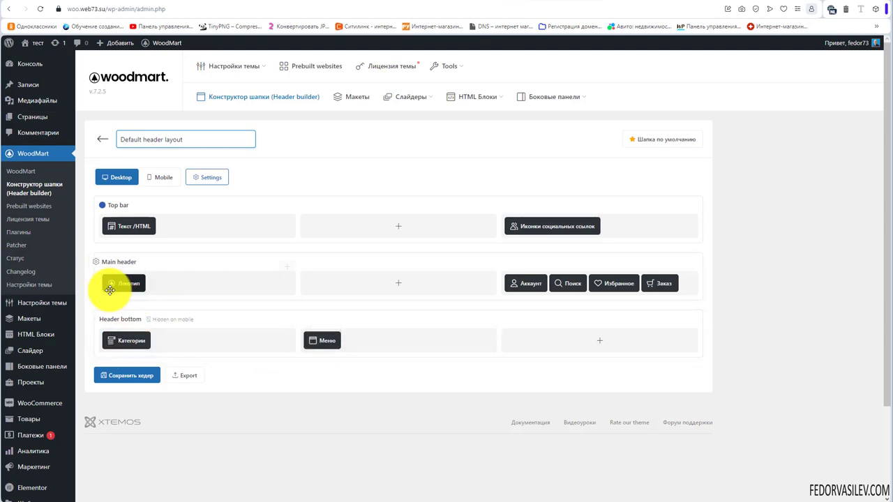
Step: Review the Main header row's general and style settings, including layout, height, bottom border and shadow, and close them without saving
click(96, 261)
scroll(355, 259, down, 3)
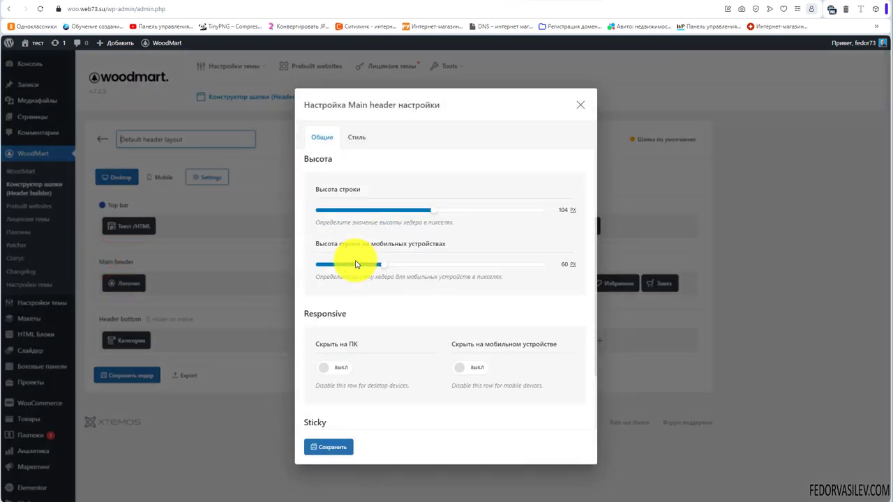
scroll(416, 307, up, 3)
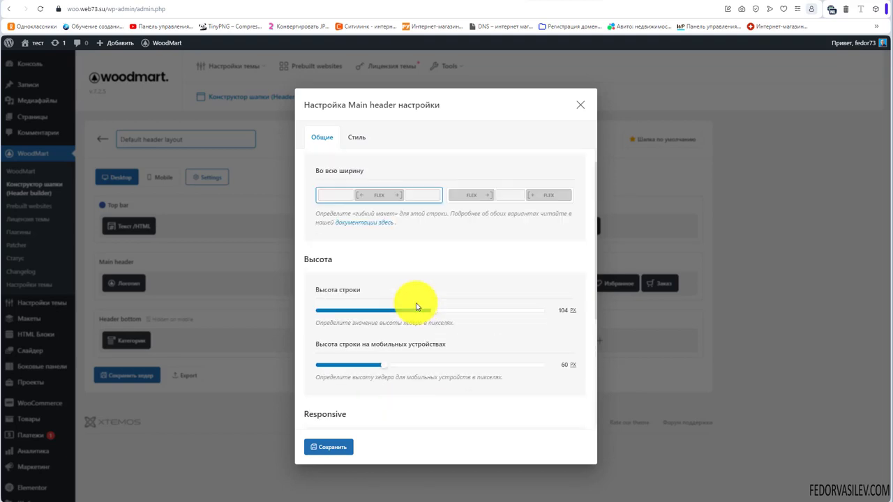
click(357, 137)
scroll(446, 209, down, 3)
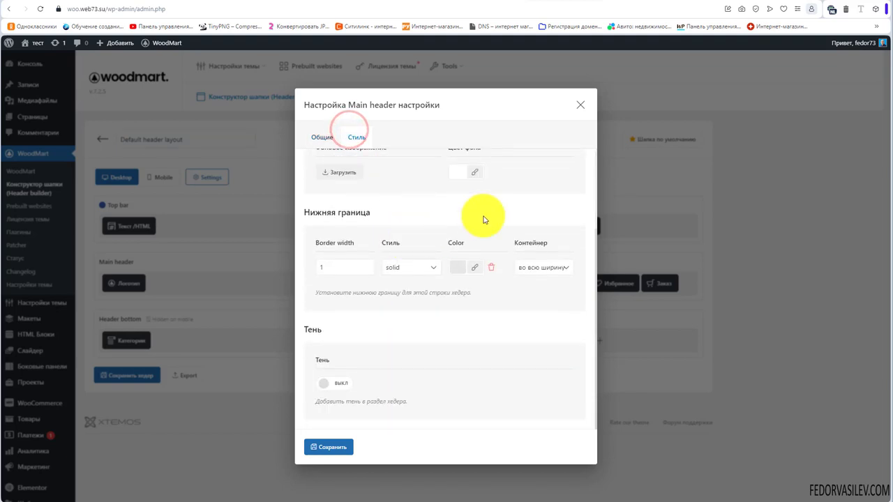
click(580, 101)
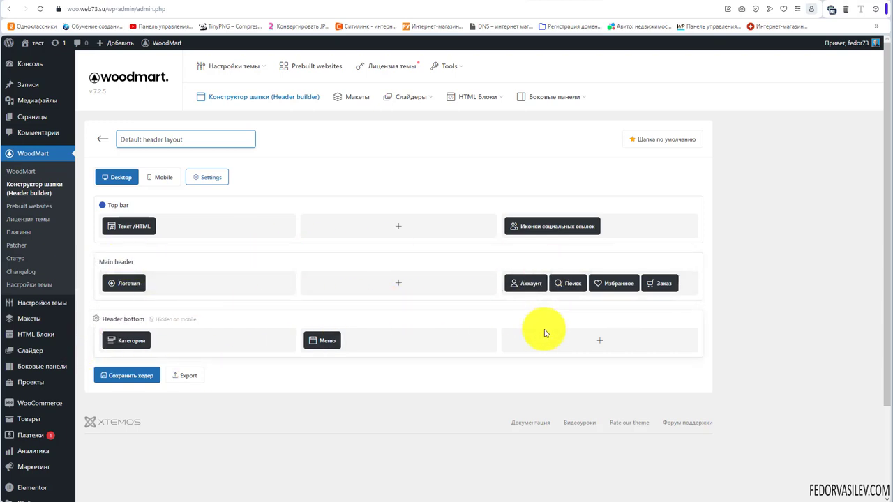
Step: Open the Header bottom row's settings and review its layout, height, device visibility and sticky options
click(99, 320)
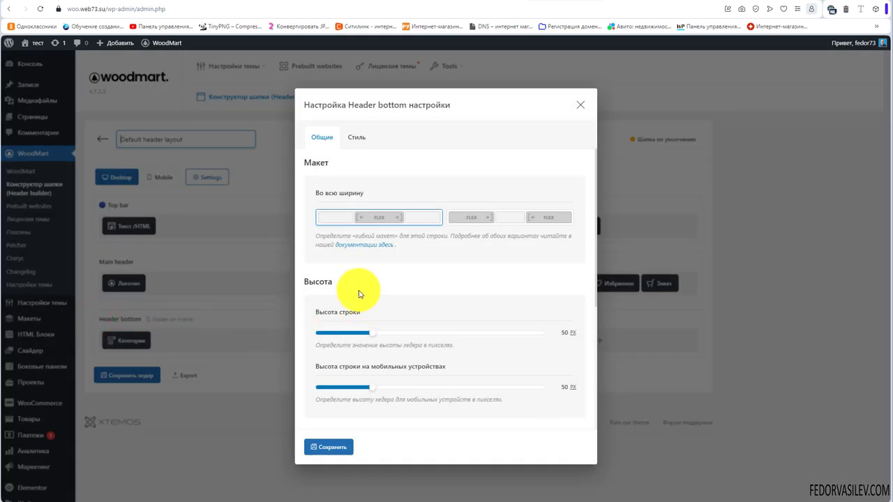
click(580, 105)
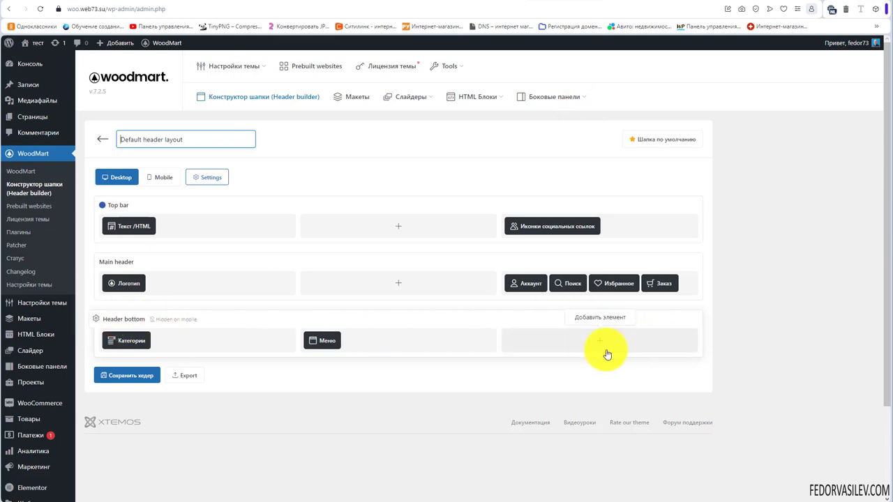
click(96, 319)
scroll(418, 306, down, 5)
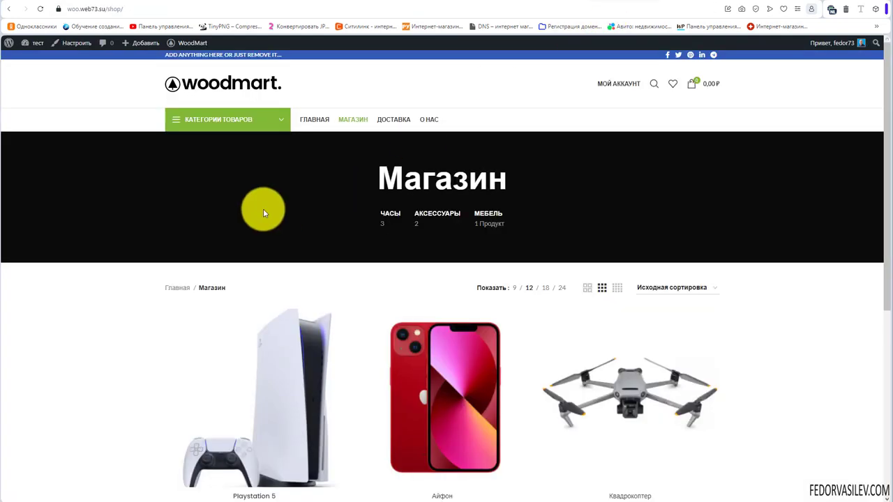
Step: Inspect the live Магазин page in the mobile device view, check the mobile menu's Категории section, and close the developer tools
right_click(145, 119)
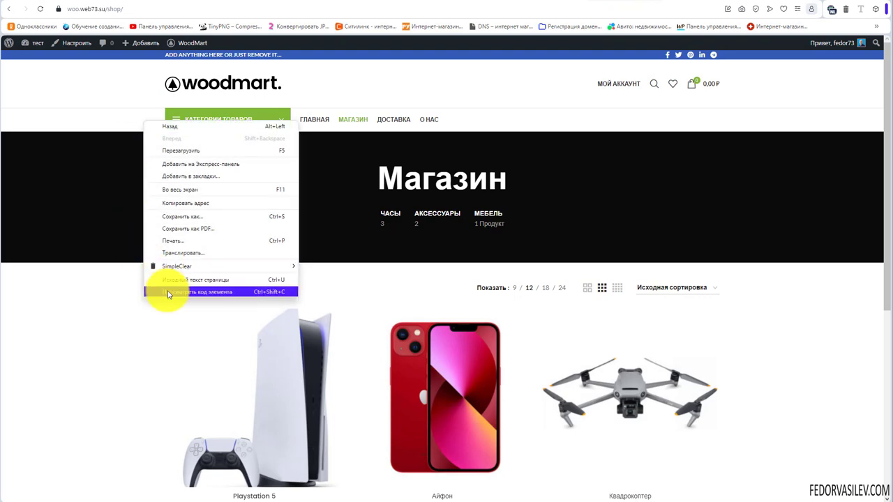
click(167, 291)
click(168, 125)
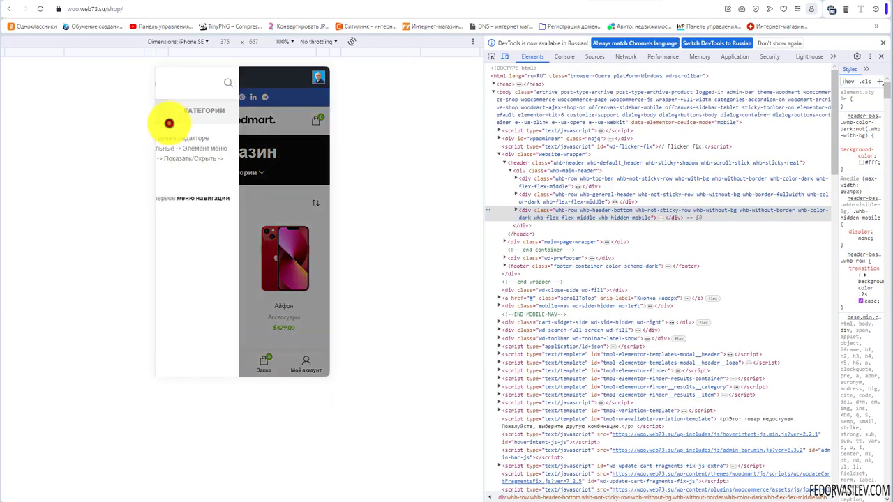
click(255, 117)
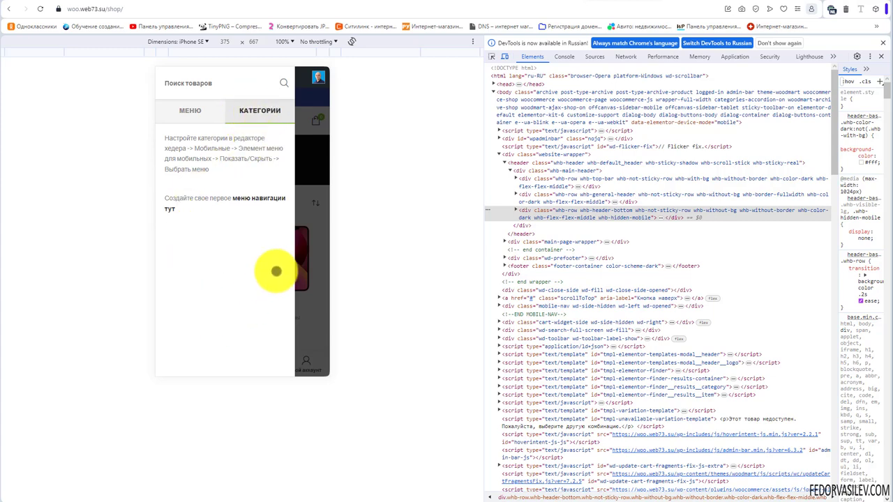
click(314, 87)
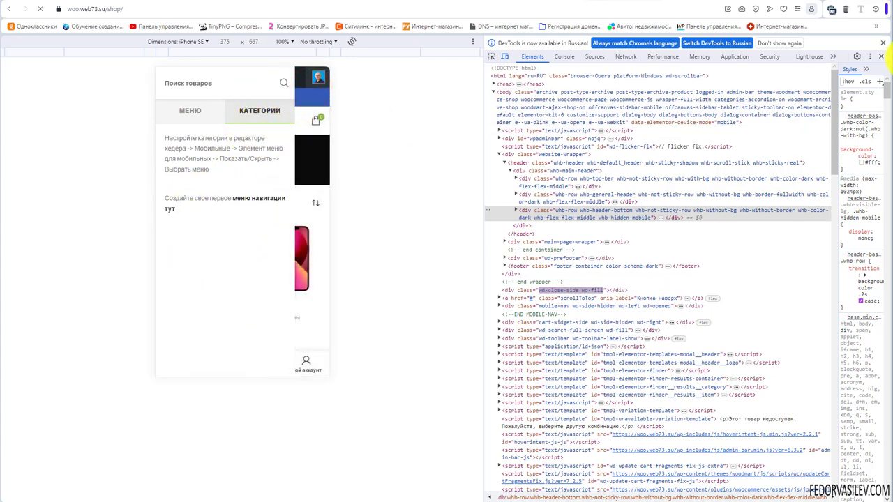
click(882, 57)
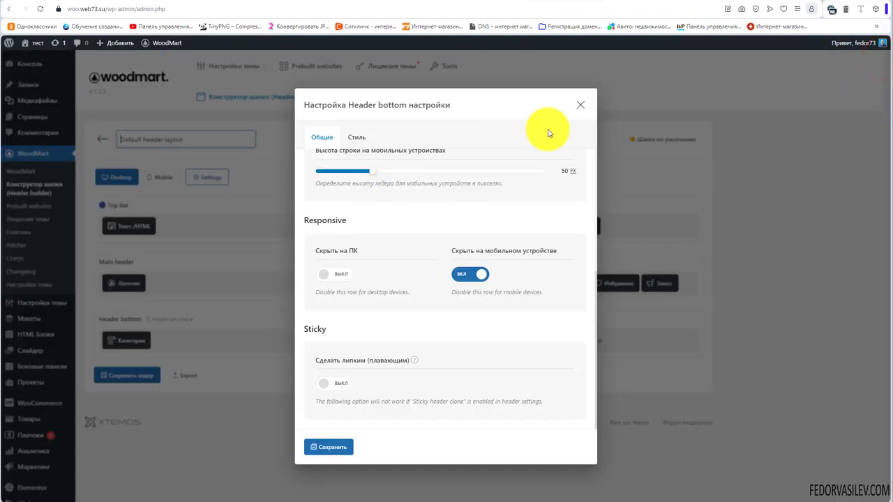
Step: Review the Header bottom row's style settings for colours, bottom border and shadow, and close its settings without saving
click(352, 137)
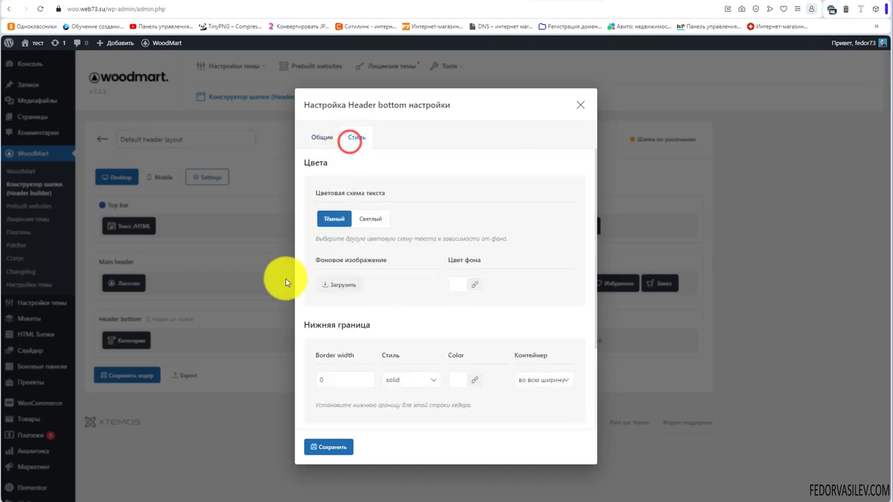
scroll(328, 286, down, 1)
scroll(339, 295, down, 1)
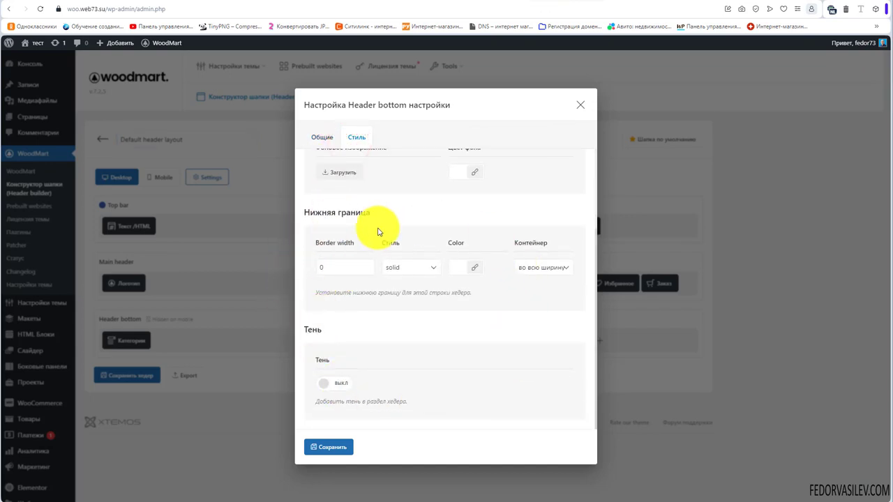
scroll(362, 209, up, 3)
click(579, 104)
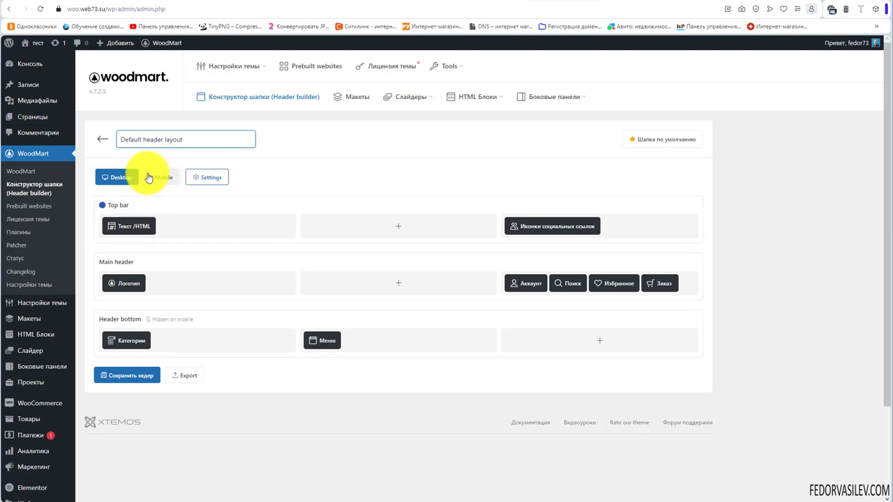
Step: Open the overall header settings, enable Make it overlap and view its preview image
click(204, 180)
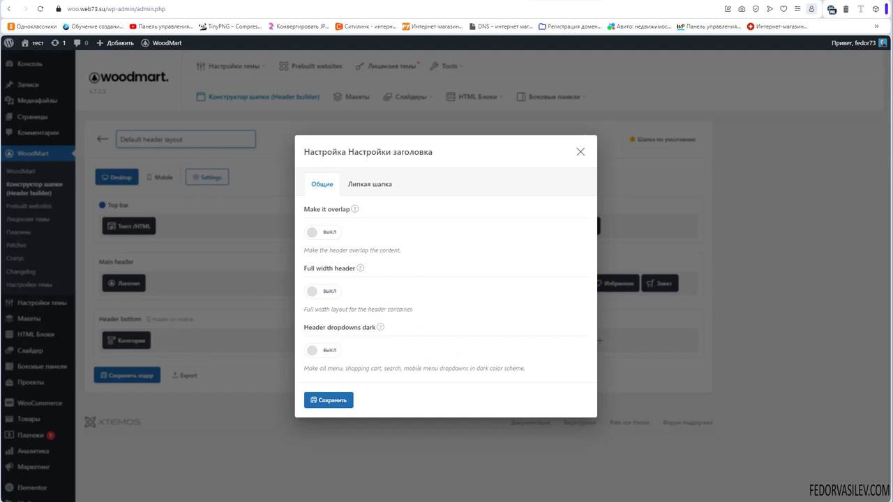
click(328, 232)
mouse_move(354, 211)
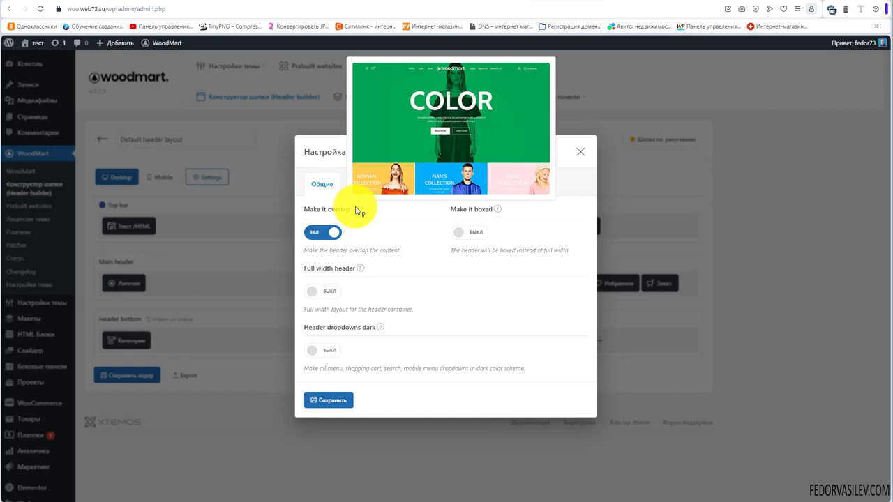
click(321, 230)
click(322, 231)
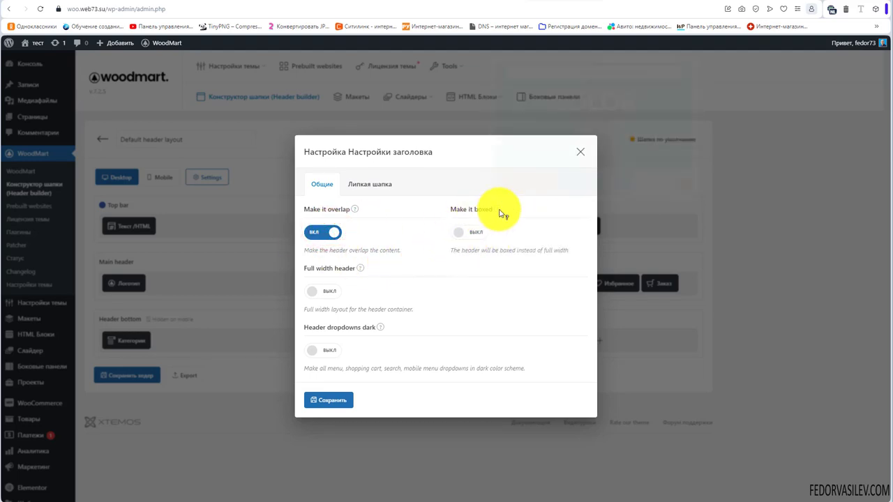
Step: Preview and try the Make it boxed option, and switch both Make it boxed and Make it overlap back off
mouse_move(500, 213)
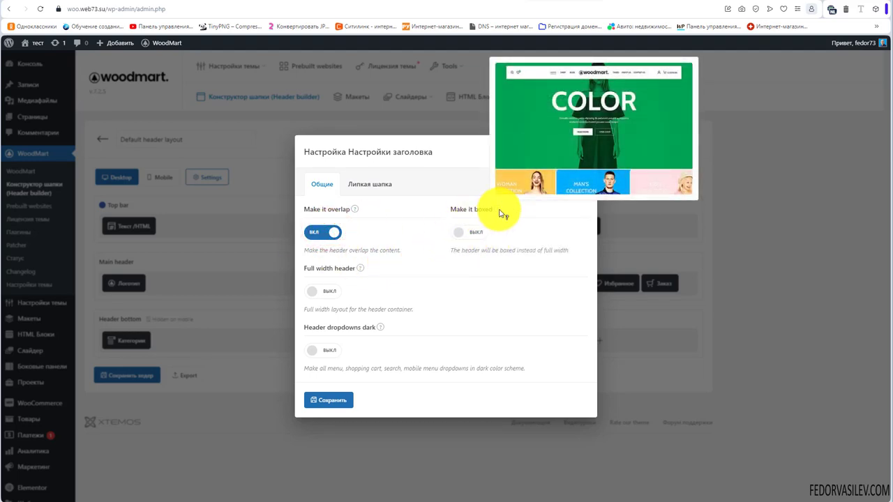
click(469, 234)
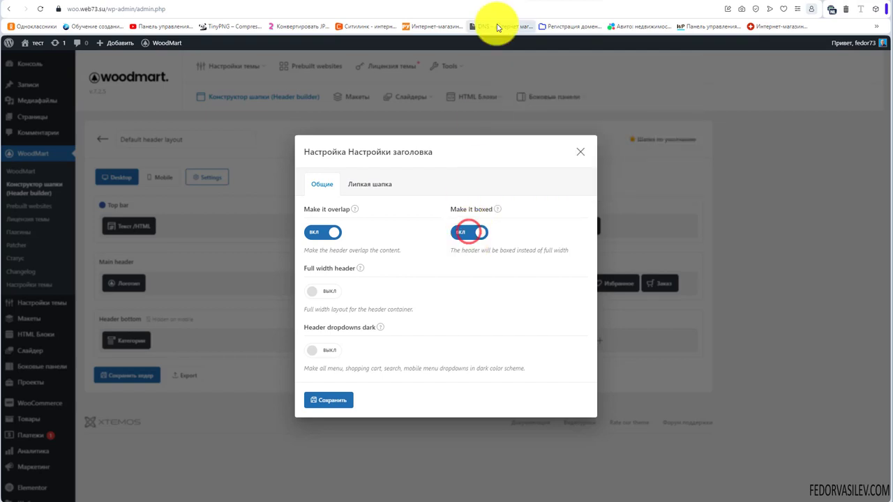
click(623, 1)
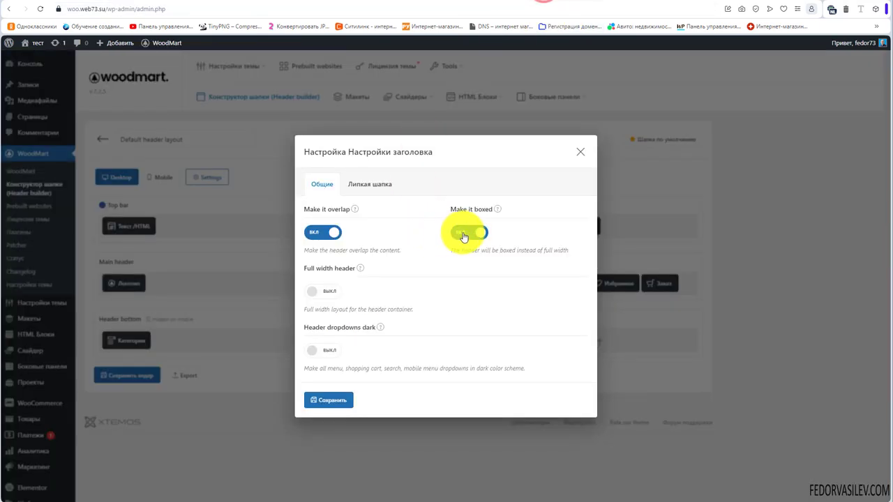
click(468, 232)
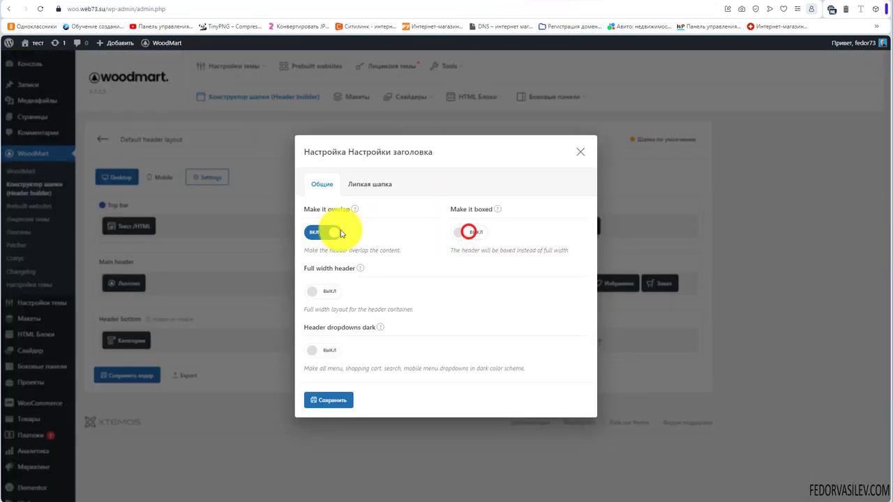
click(323, 233)
Step: Preview the Full width header and Header dropdowns dark options, switching each one on and back off
mouse_move(361, 272)
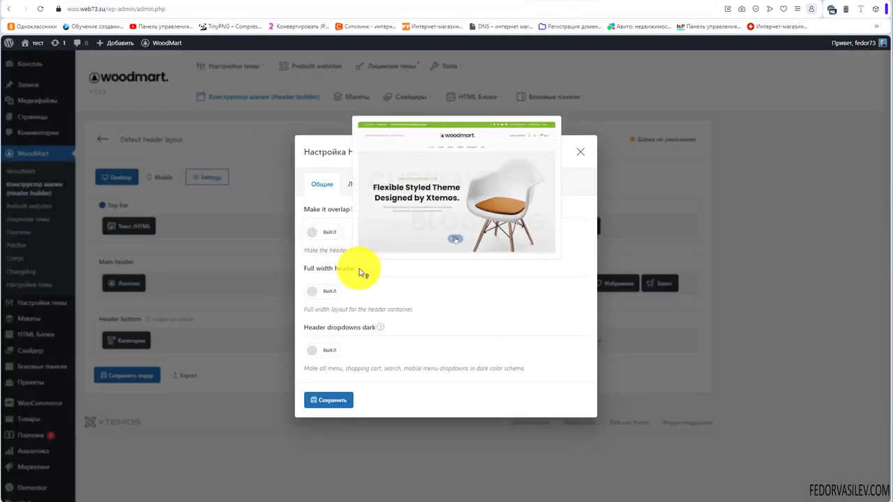
click(325, 291)
mouse_move(361, 272)
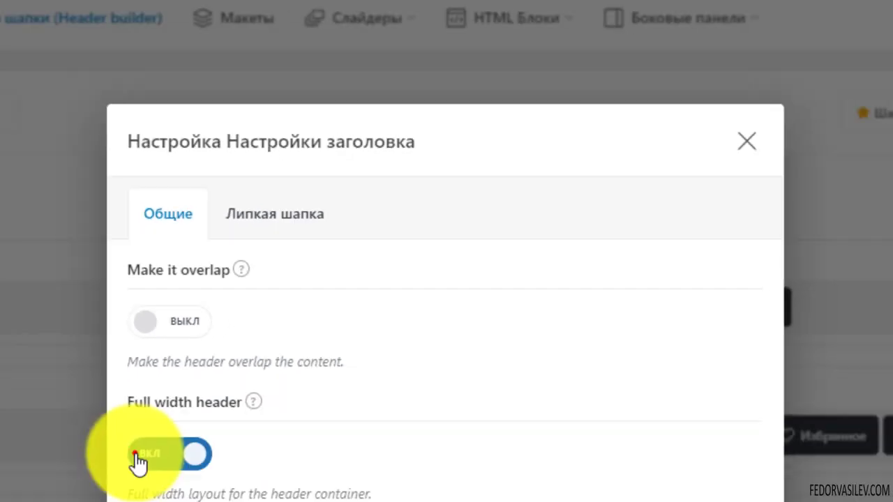
click(311, 290)
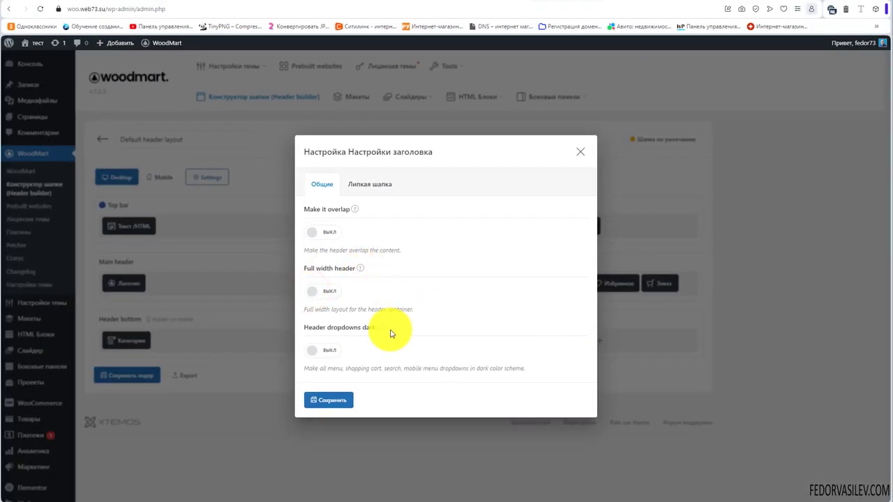
mouse_move(379, 328)
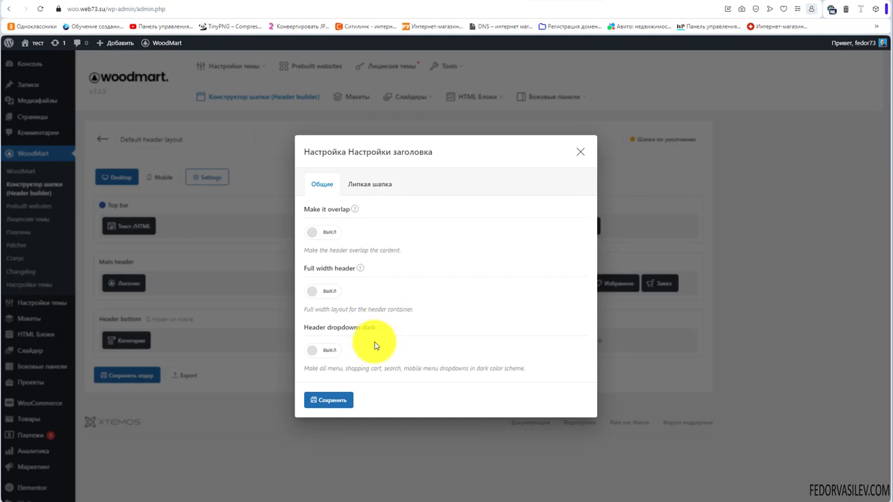
click(330, 349)
click(319, 346)
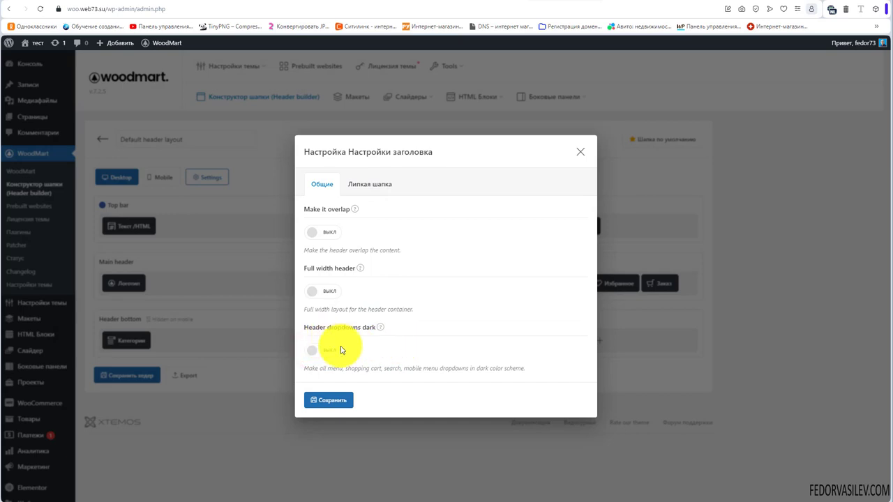
Step: Open the Липкая шапка settings and examine the Скрыть при прокрутке вниз option with its preview
click(367, 181)
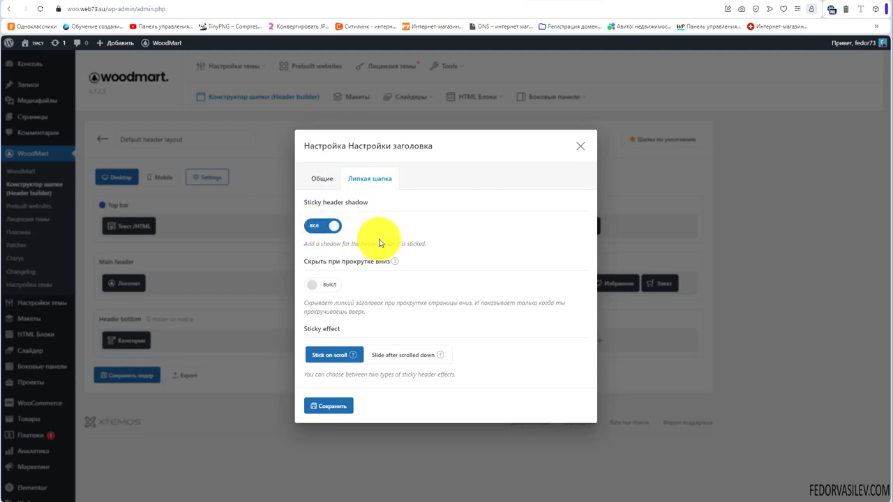
mouse_move(396, 263)
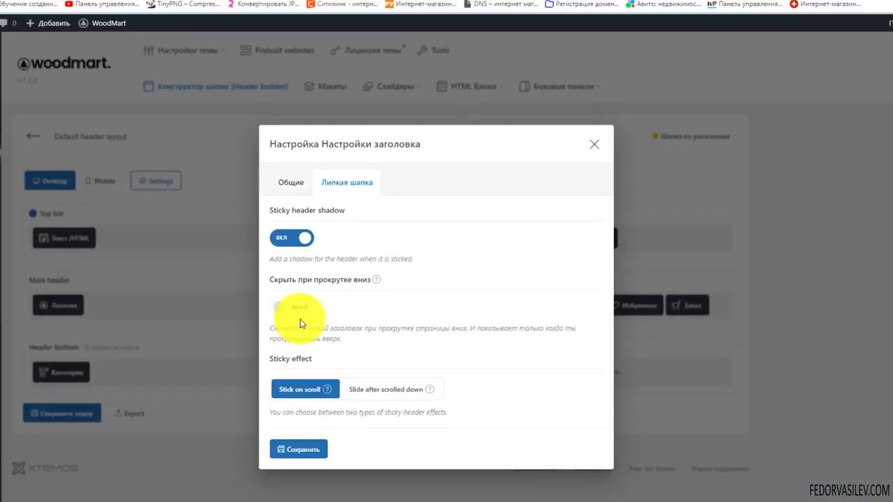
click(91, 458)
click(92, 458)
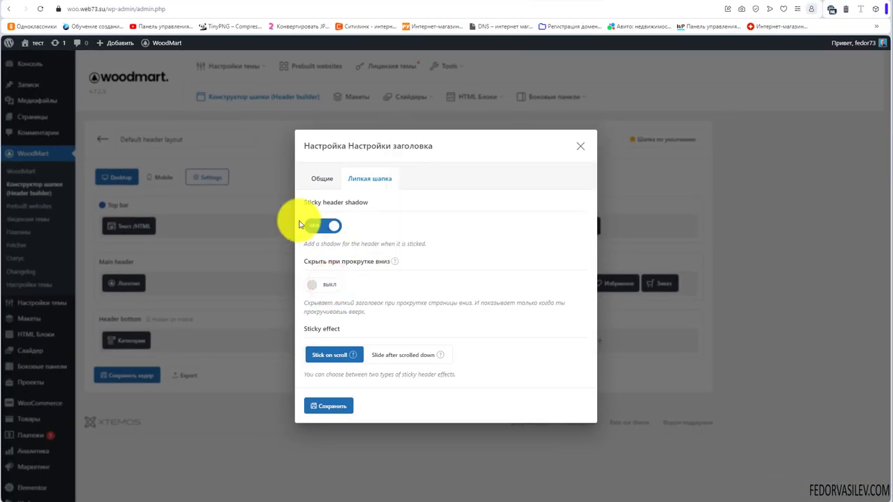
Step: Read the Sticky header shadow option and its description in the Липкая шапка settings
drag(369, 202, 347, 206)
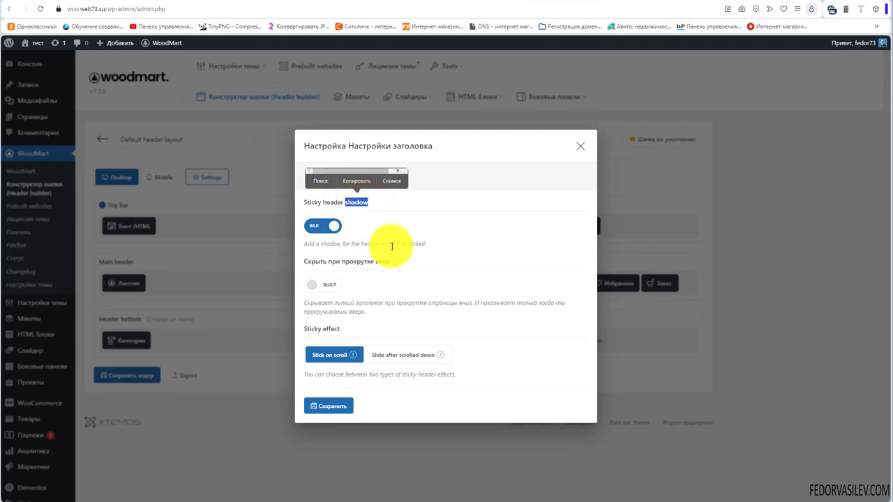
drag(392, 247, 318, 240)
click(344, 245)
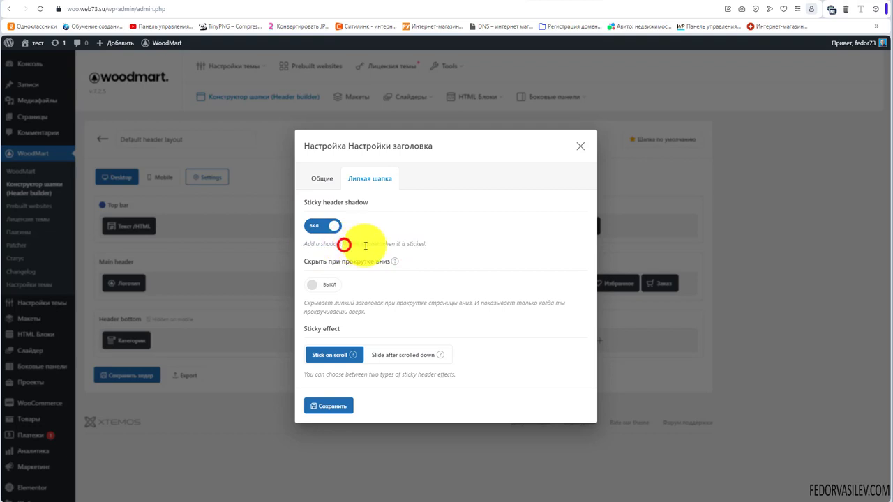
drag(426, 243, 315, 239)
click(350, 239)
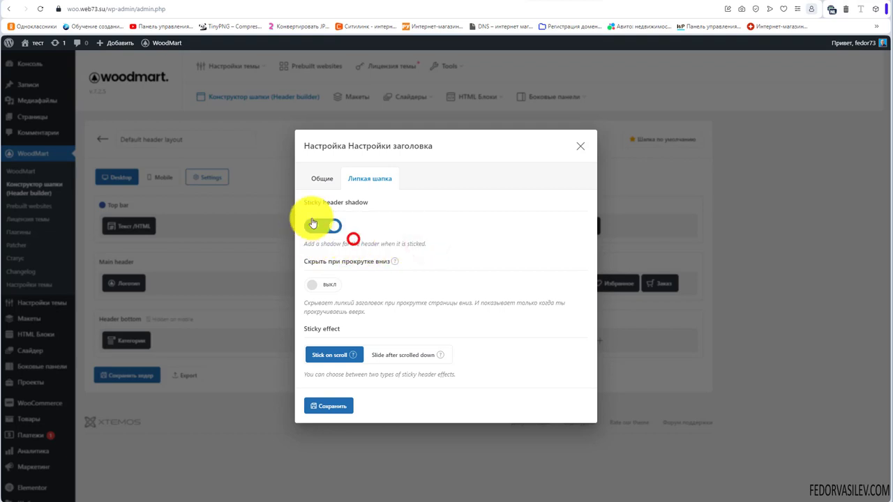
click(312, 223)
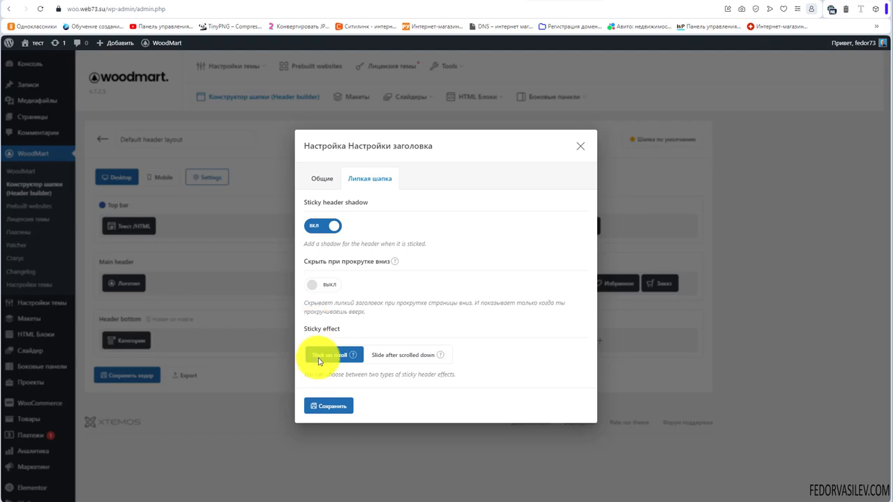
Step: Preview the Stick on scroll and Slide after scrolled down effects, and return to the general header settings
mouse_move(352, 356)
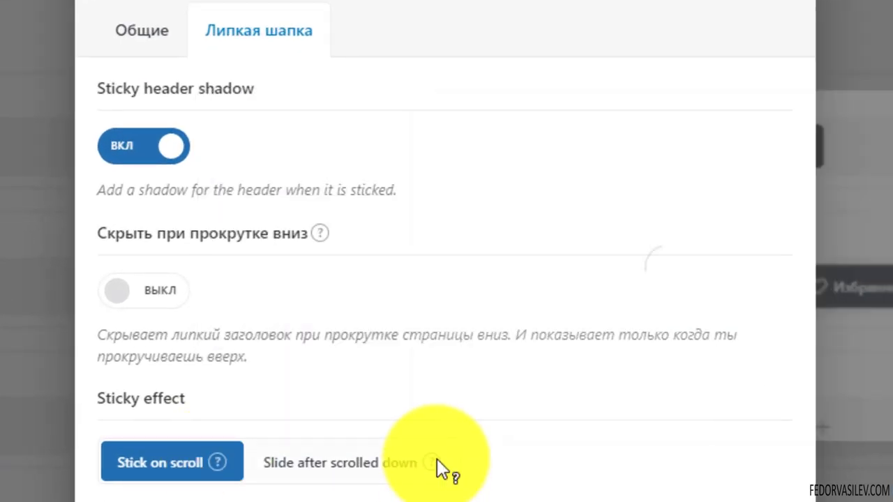
mouse_move(437, 459)
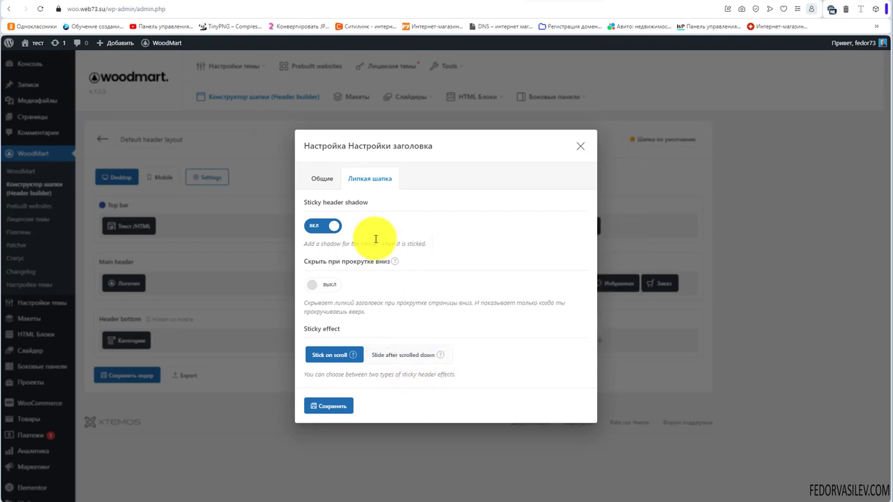
click(324, 177)
click(380, 186)
click(321, 182)
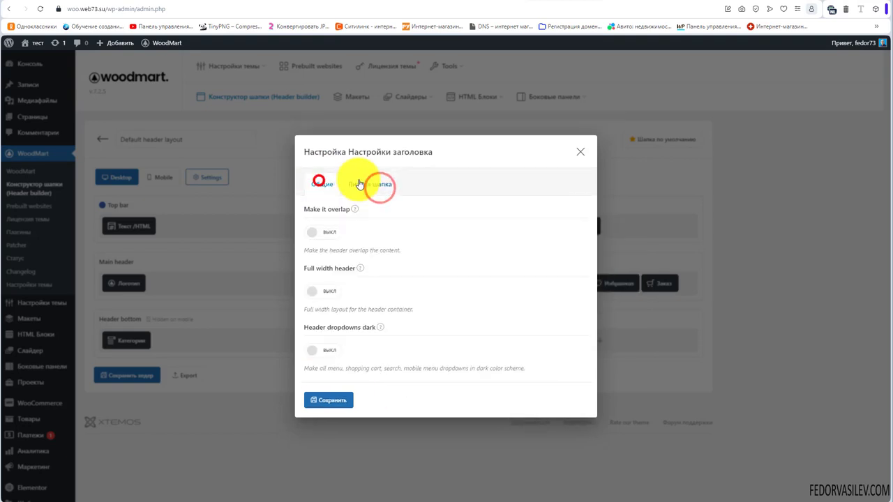